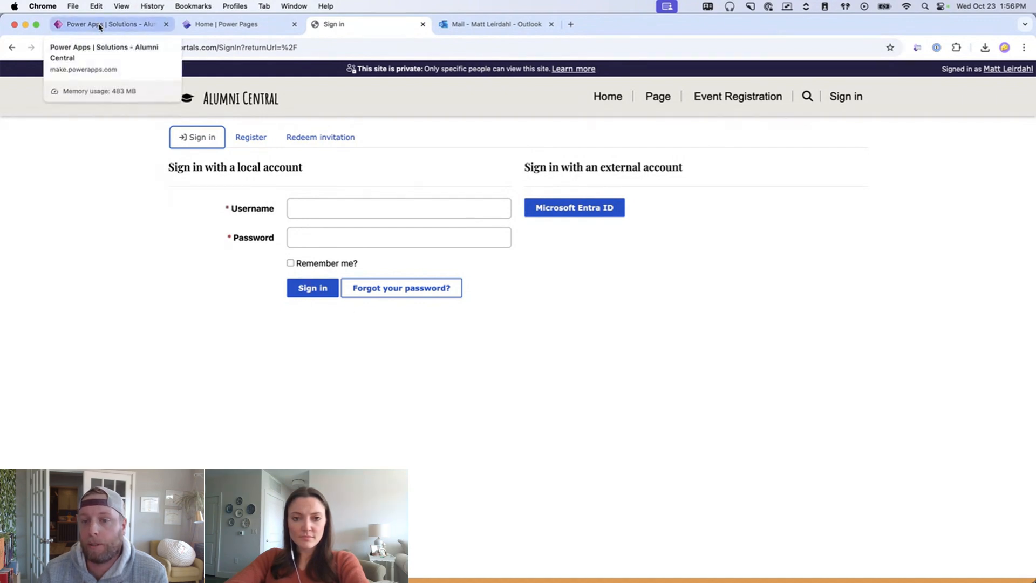
- From the Alumni Central solution's Cloud flows, start a new automated cloud flow
left_click(99, 25)
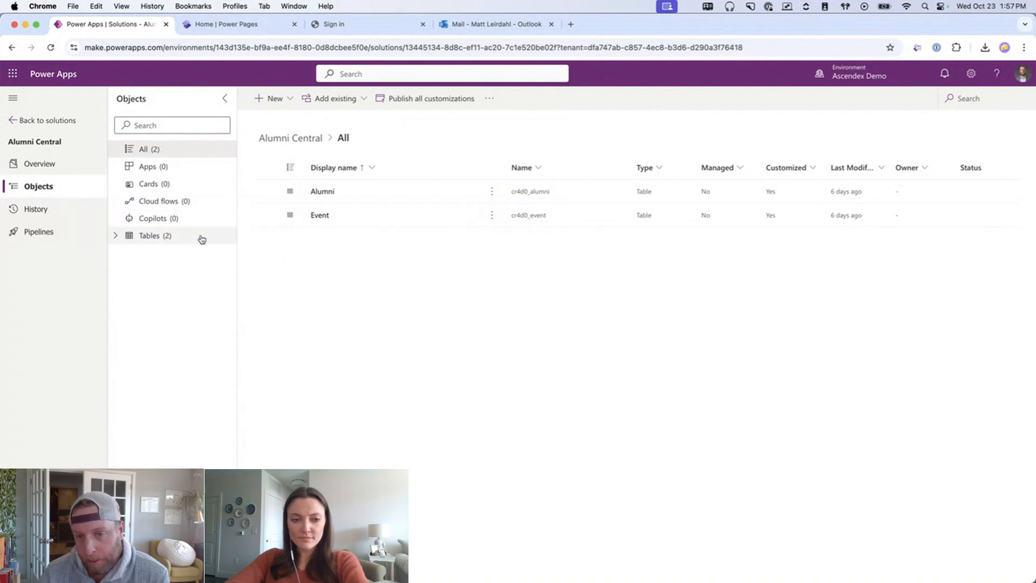
left_click(205, 208)
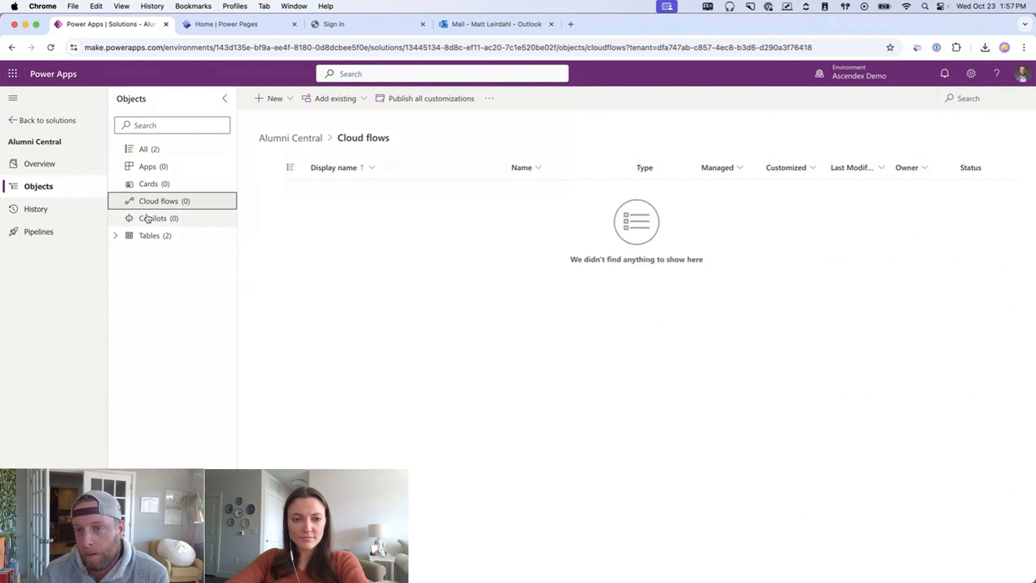
left_click(280, 100)
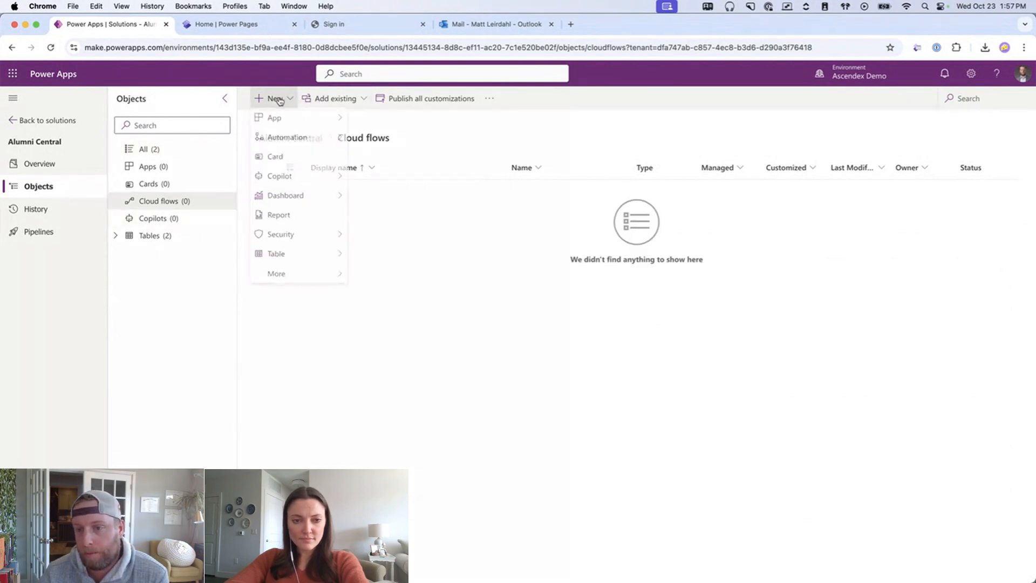
mouse_move(284, 146)
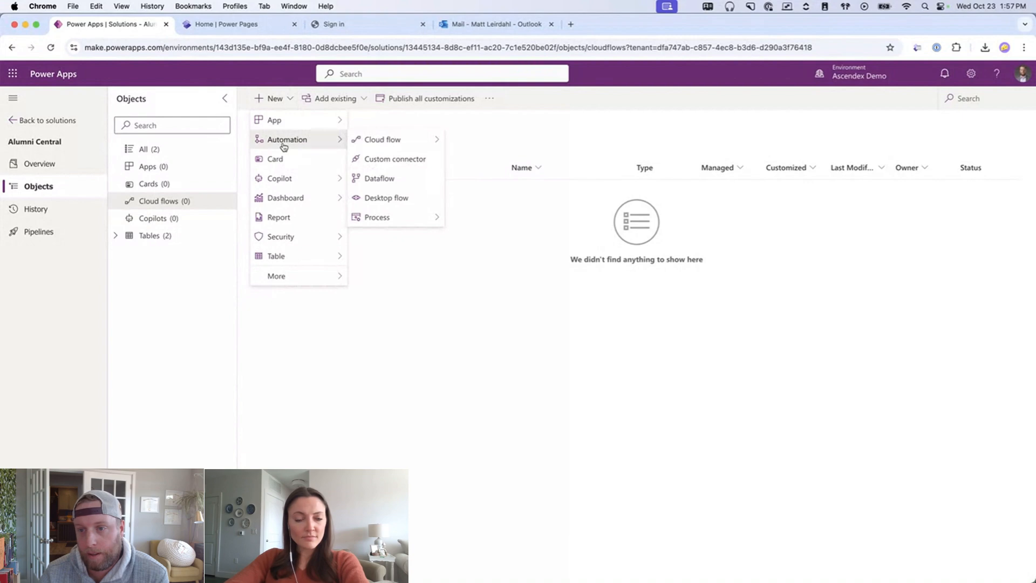
mouse_move(394, 141)
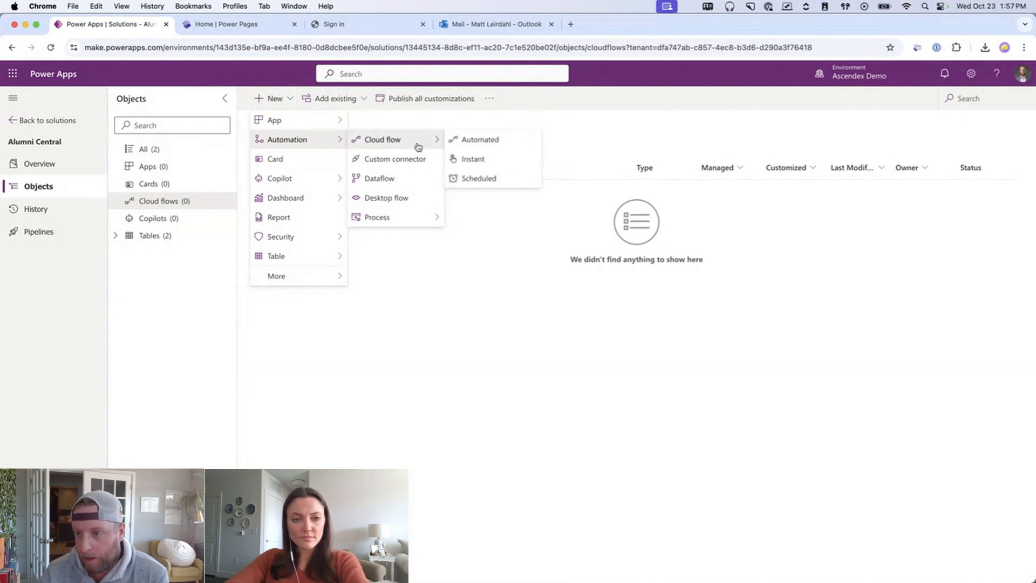
left_click(489, 147)
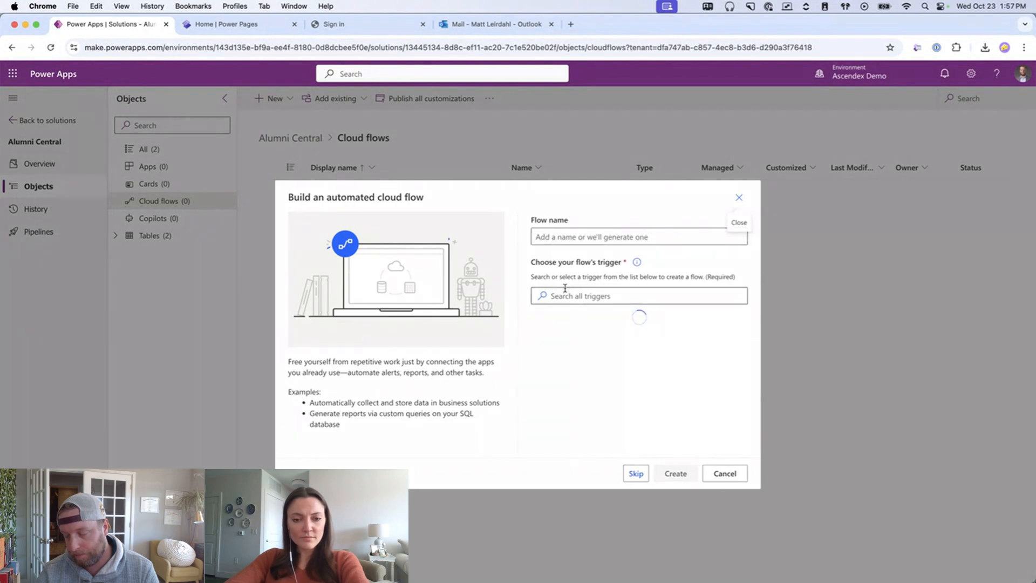
- Create the flow 'Reset Password' with the Dataverse trigger When an action is performed
left_click(578, 294)
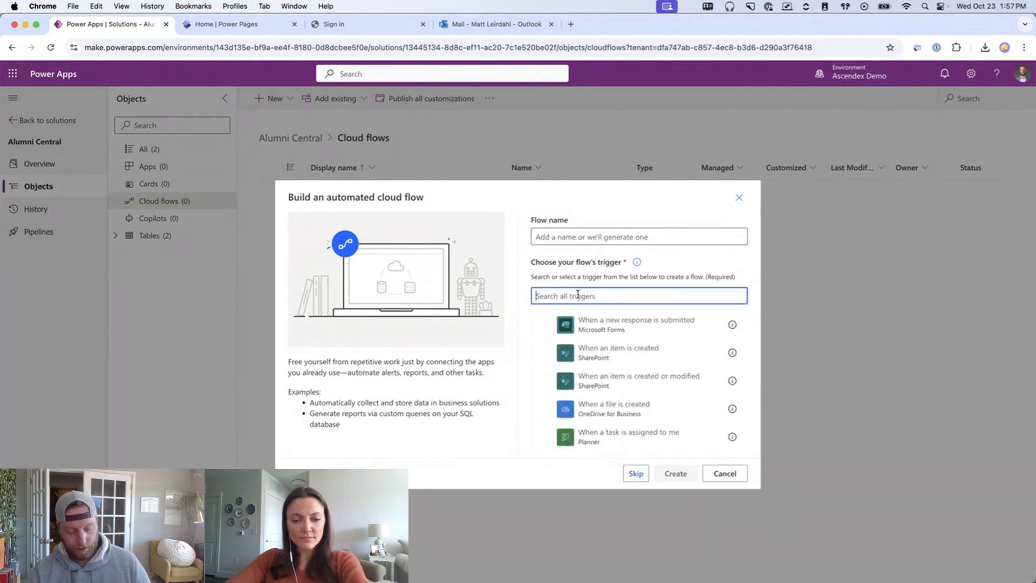
type("data")
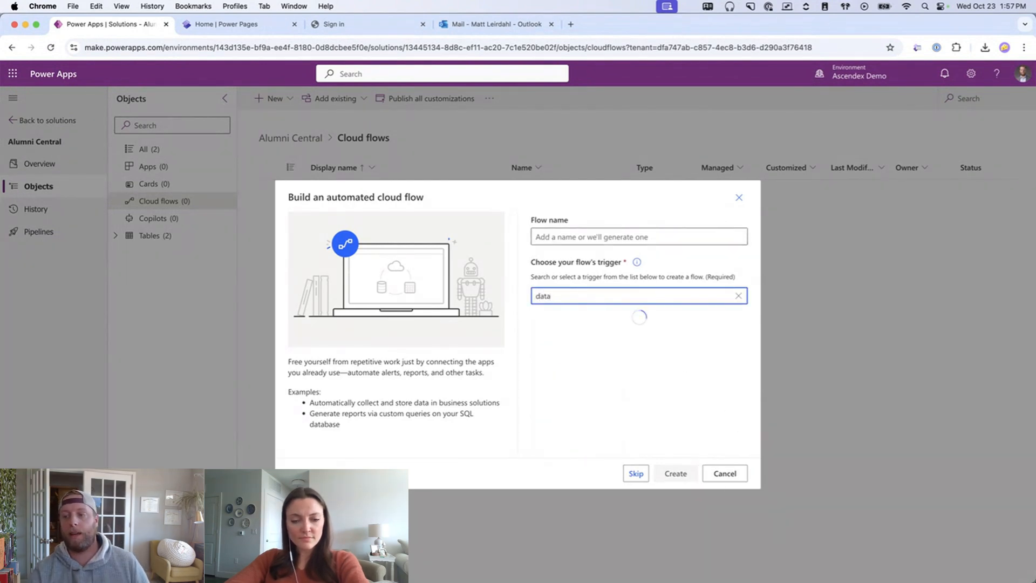
type("verse")
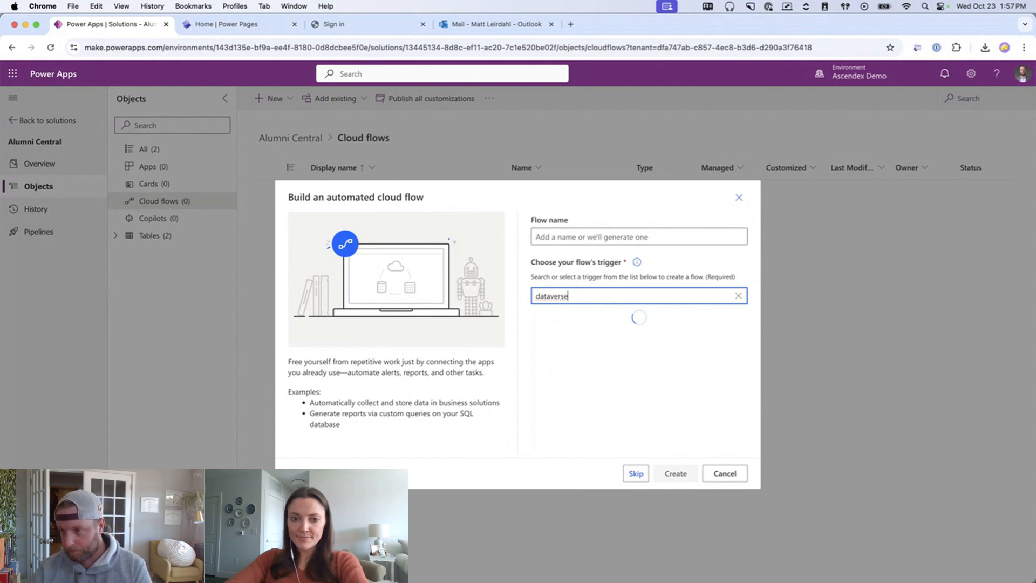
left_click(580, 236)
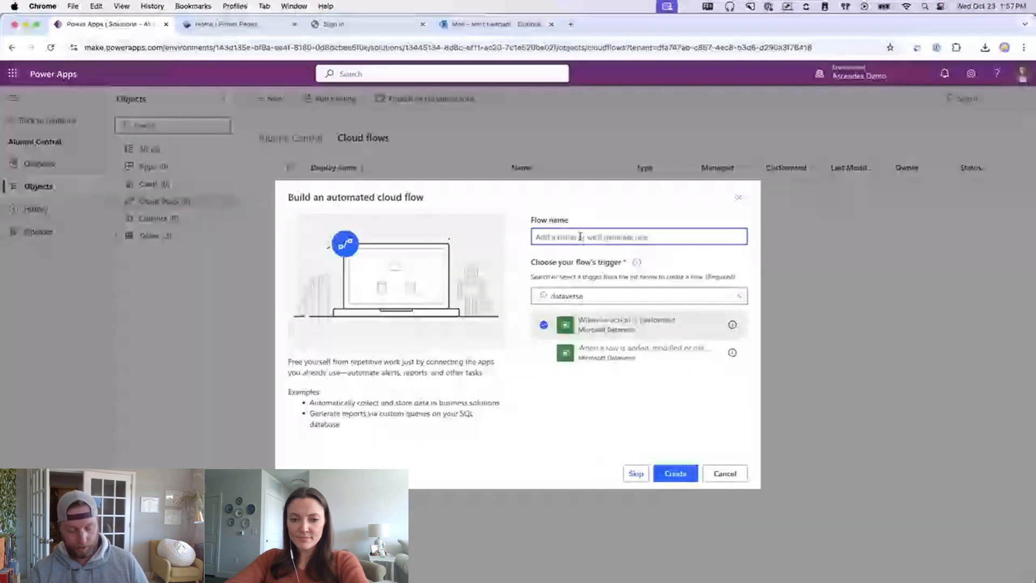
type("Reset")
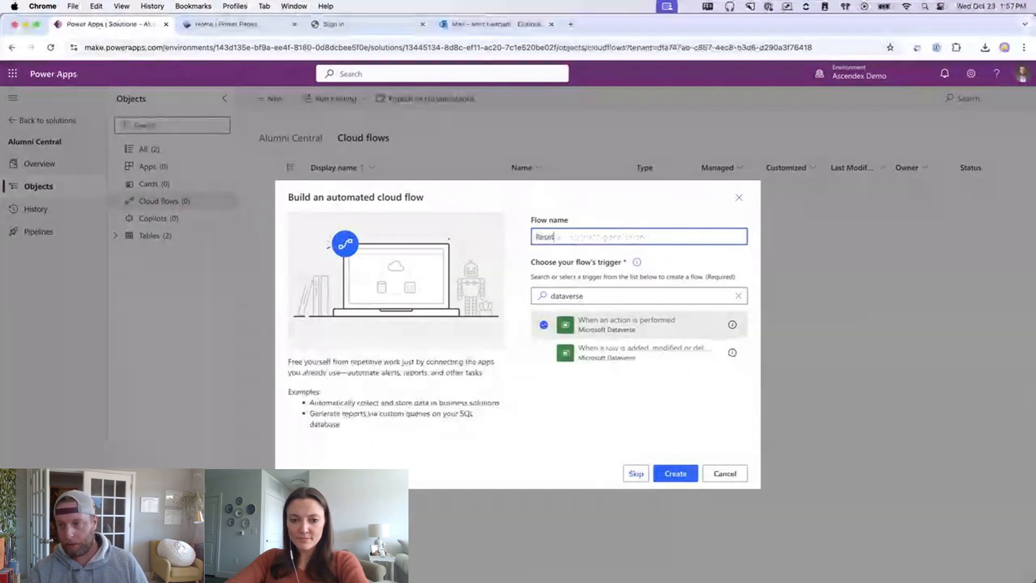
type(" Password")
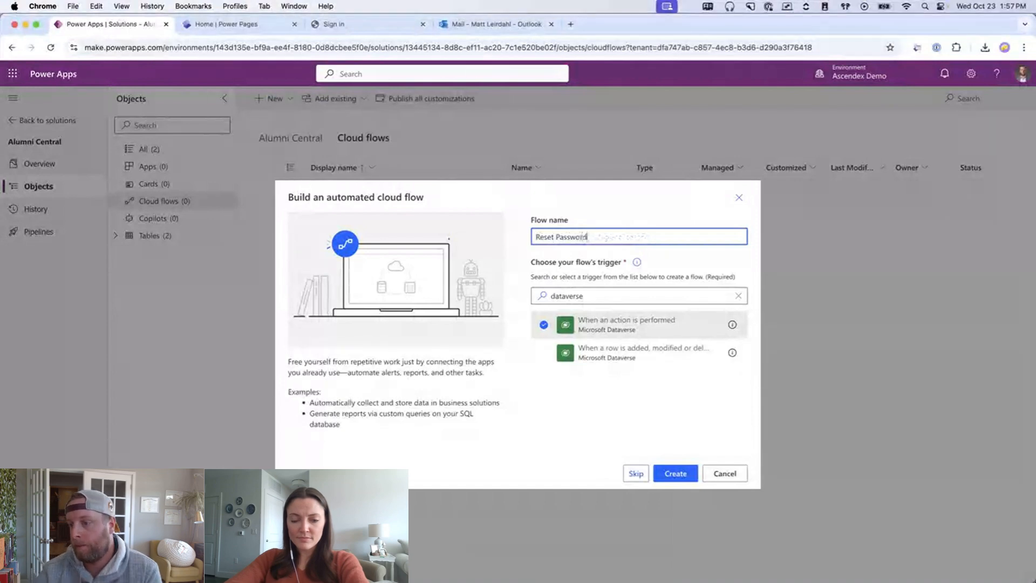
left_click(676, 473)
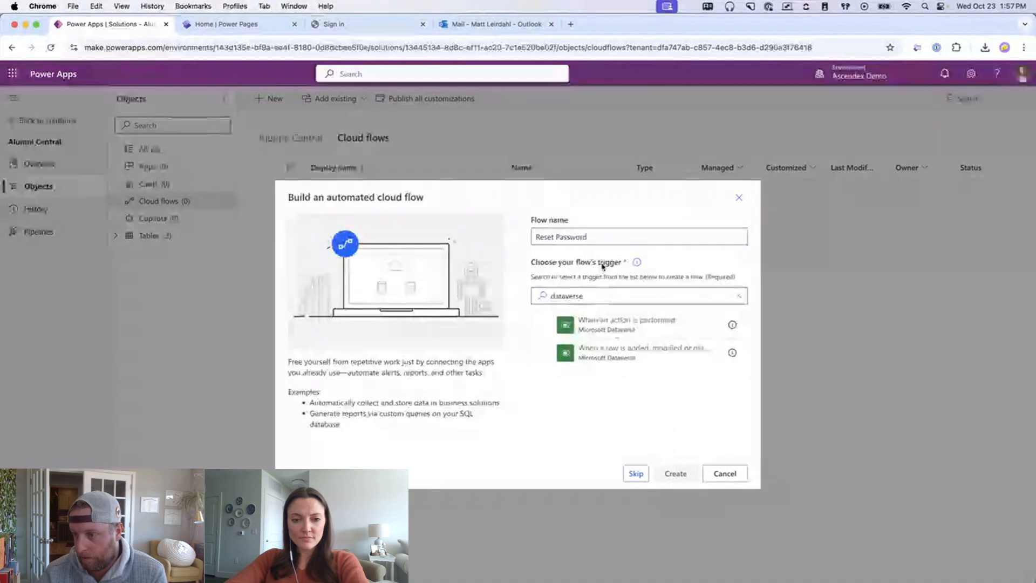
left_click(629, 327)
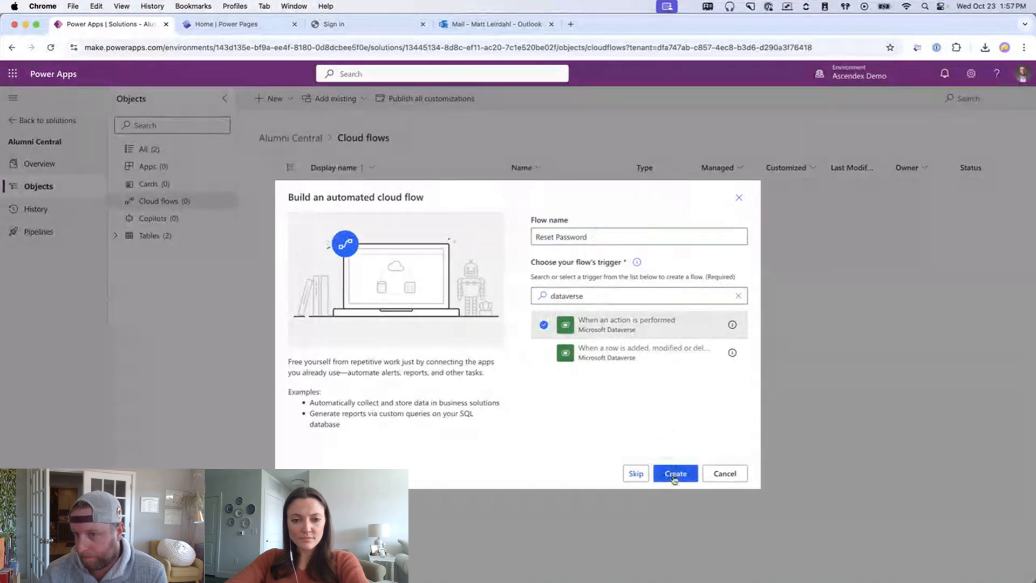
left_click(675, 473)
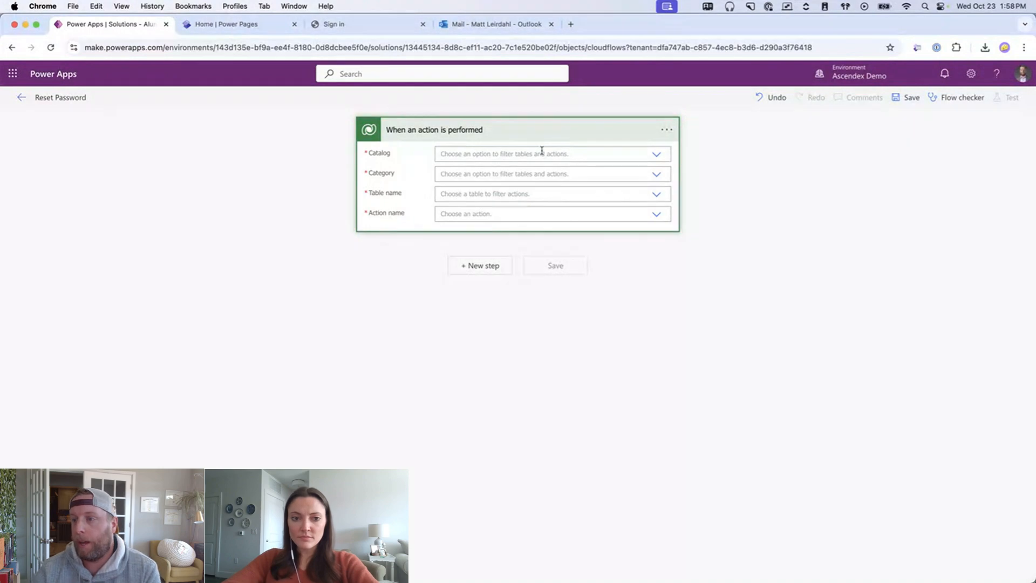
- Set the trigger's Catalog and Category to (ALL), Table to Contact, and Action to adx_SendPasswordResetToContact
left_click(657, 156)
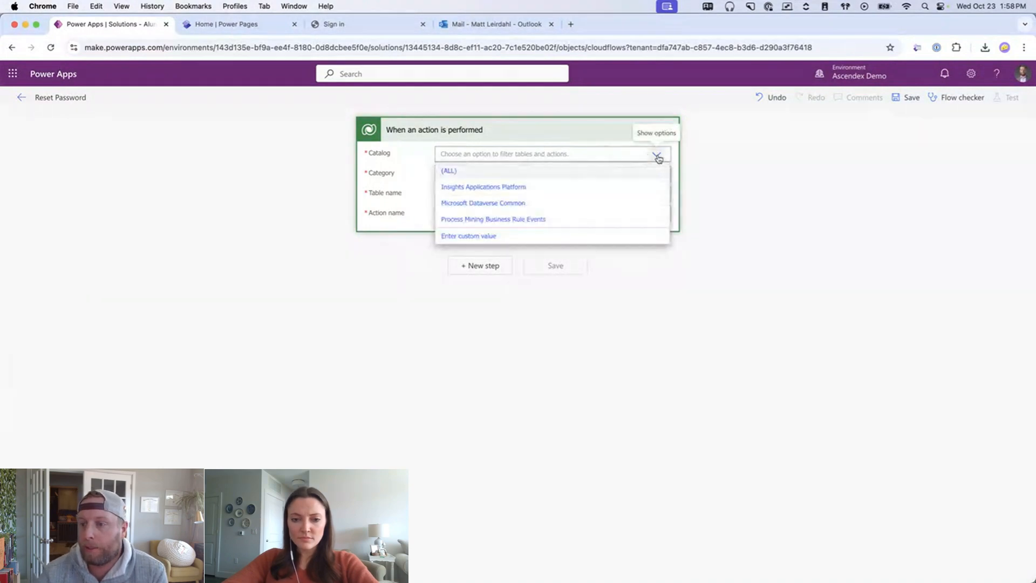
left_click(496, 175)
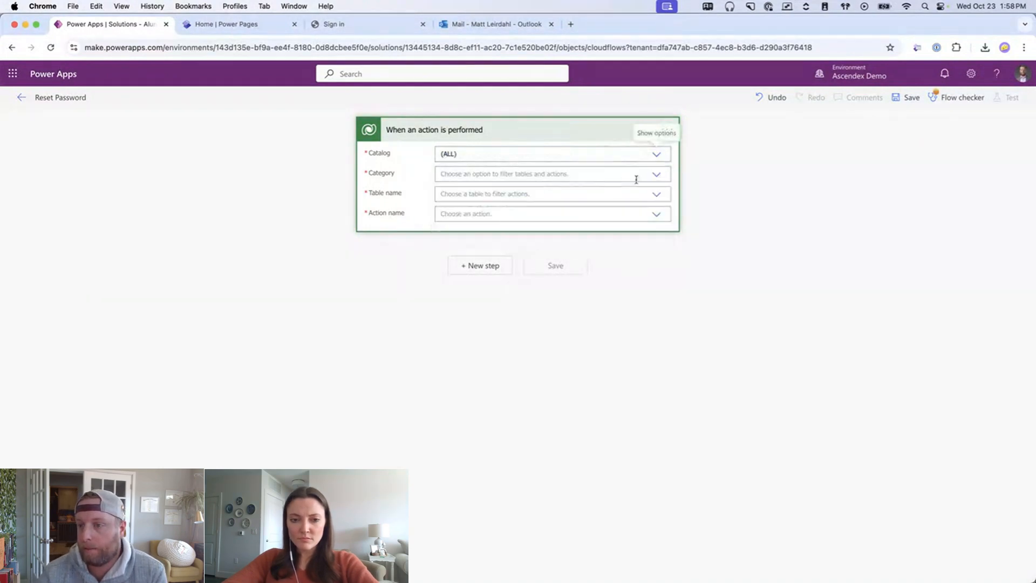
left_click(656, 174)
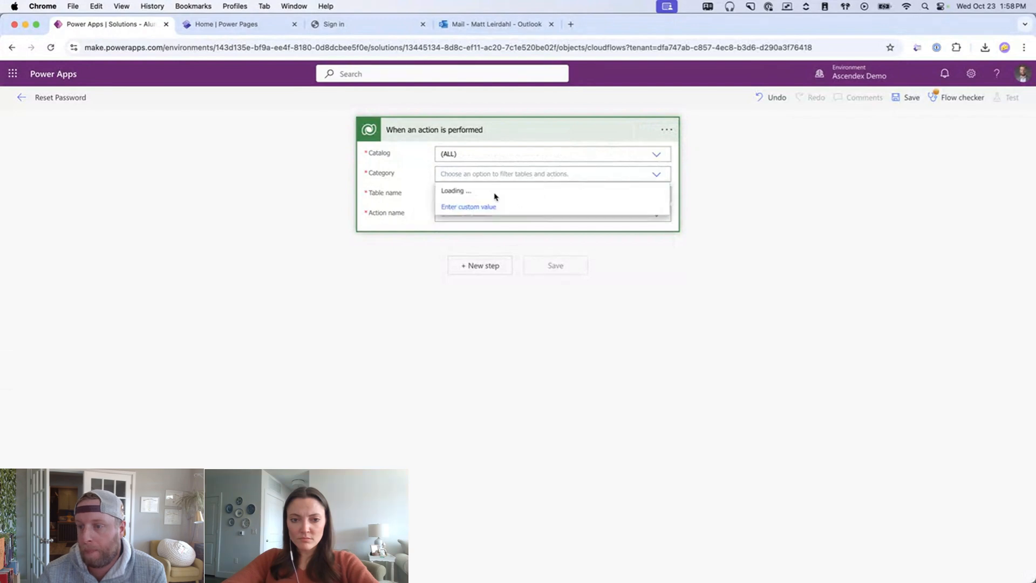
left_click(494, 193)
left_click(514, 194)
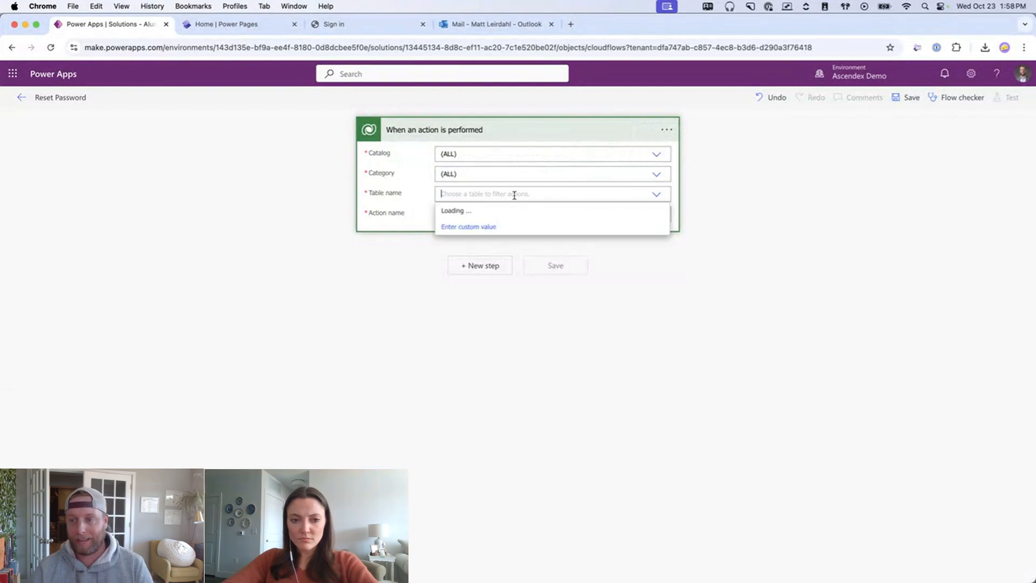
type("contact")
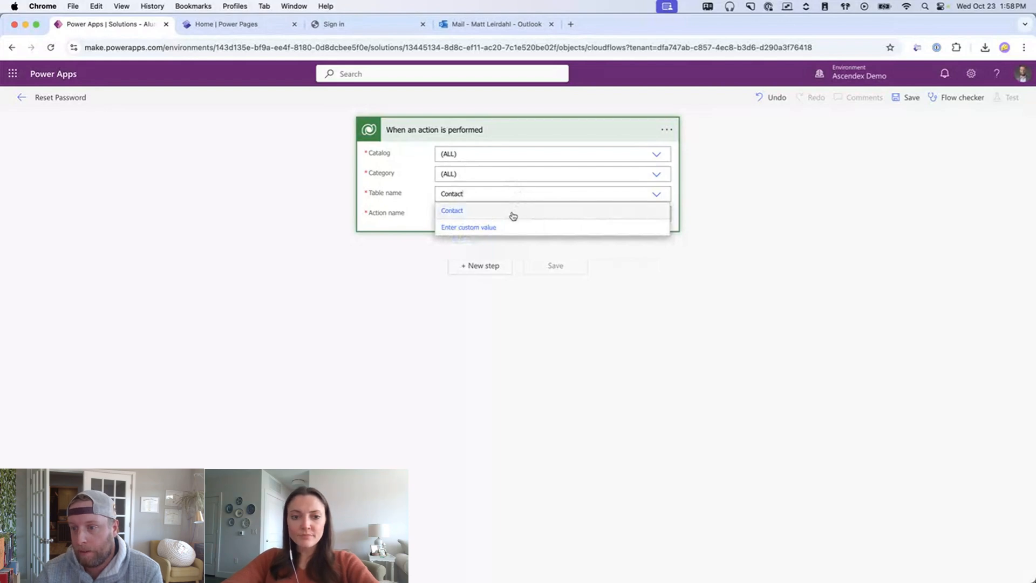
left_click(512, 212)
left_click(633, 211)
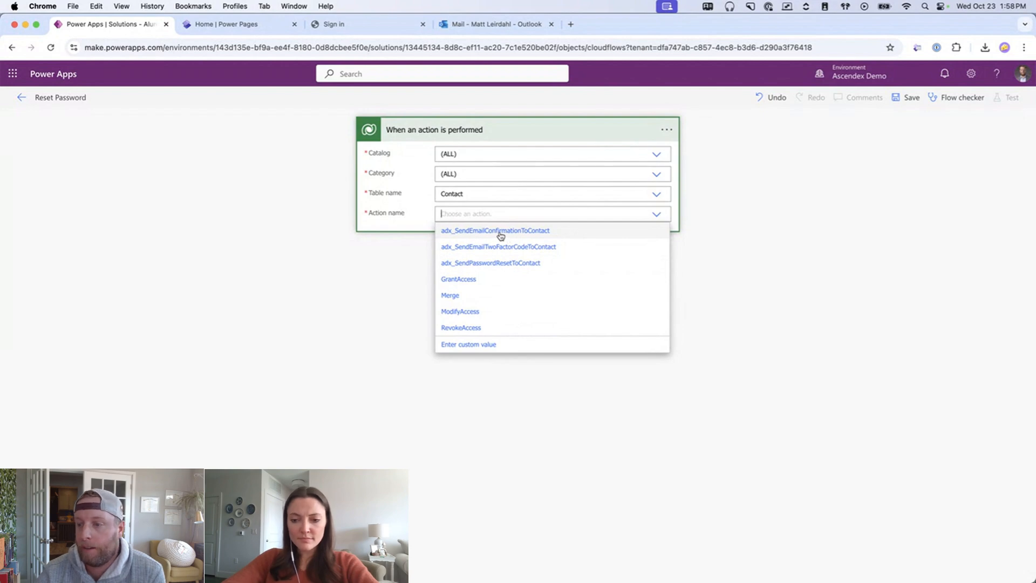
left_click(471, 264)
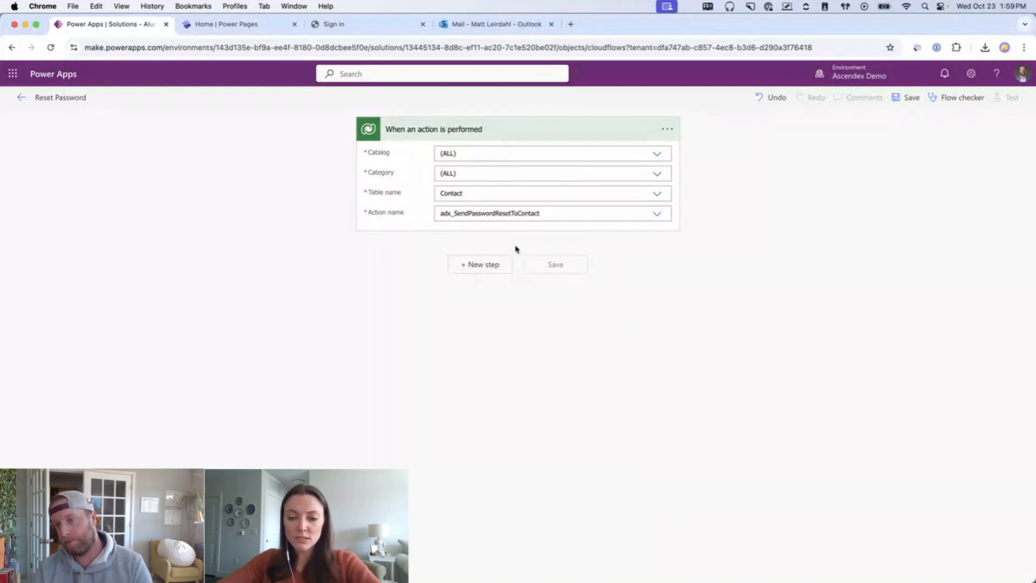
- Add a Compose step whose Inputs hold the ActionInputs CallbackUrl dynamic value
left_click(477, 265)
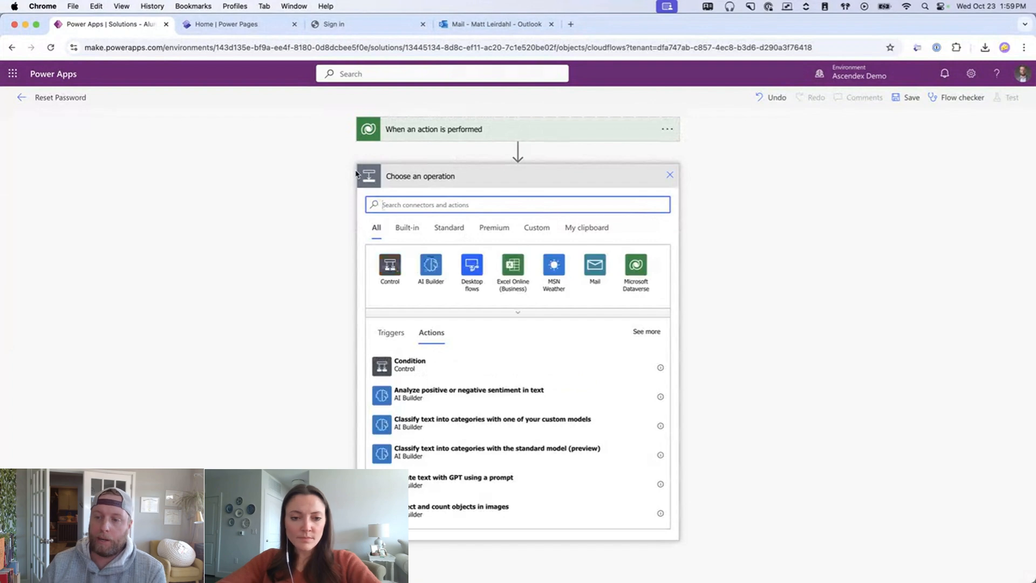
type("compose")
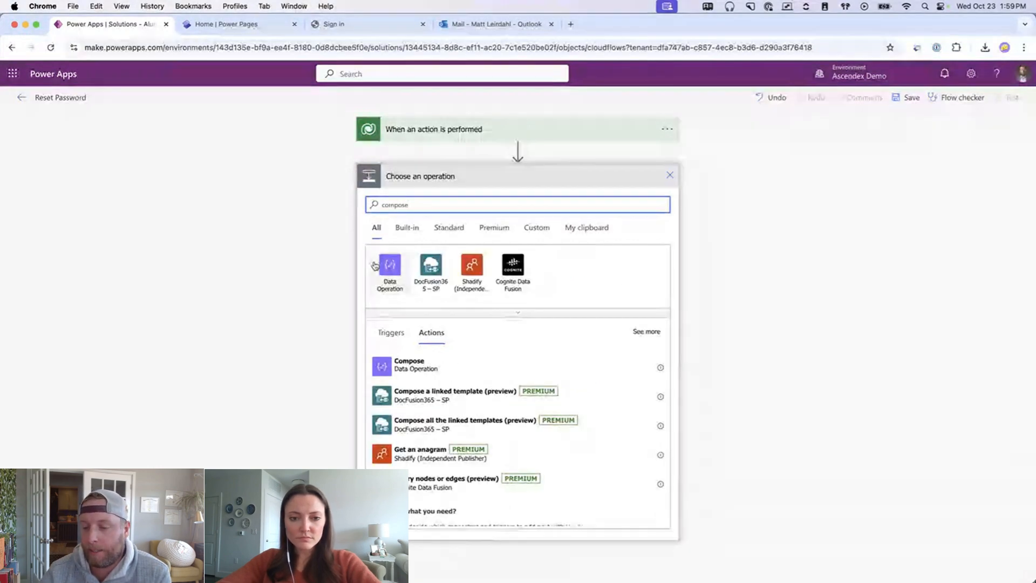
left_click(442, 370)
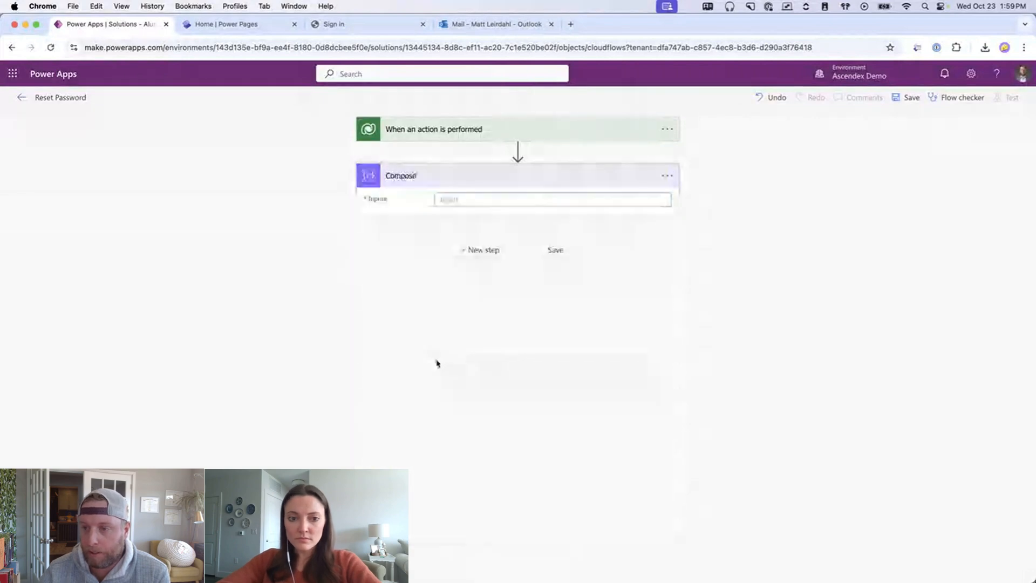
left_click(489, 199)
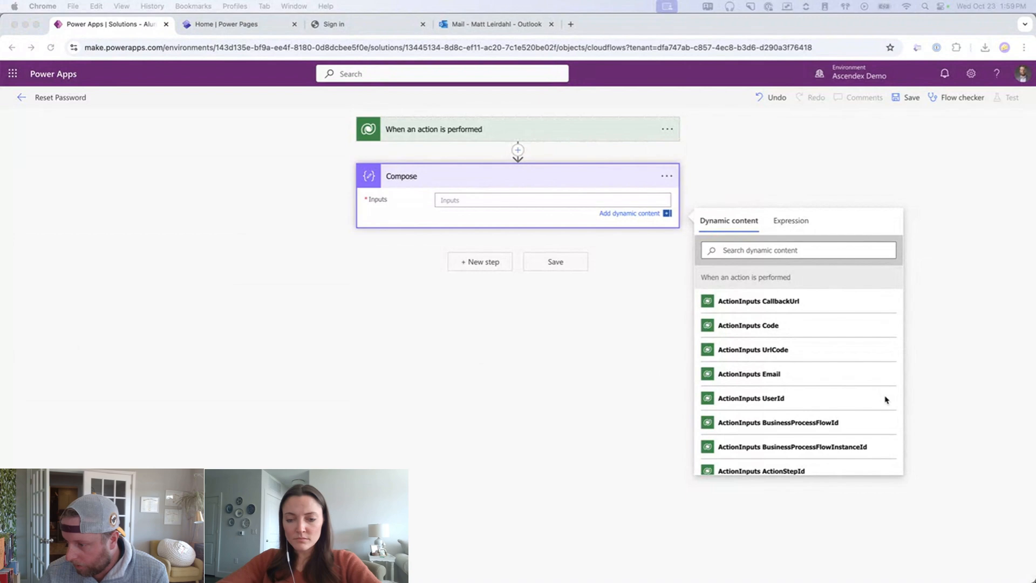
scroll(828, 384, "down", 10)
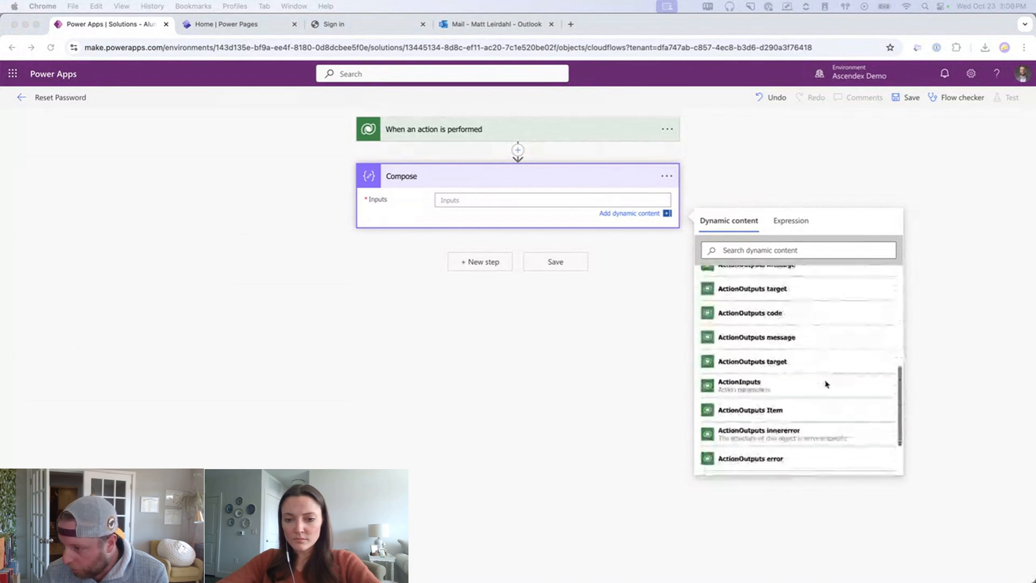
scroll(826, 384, "down", 3)
scroll(822, 382, "up", 10)
scroll(822, 382, "up", 3)
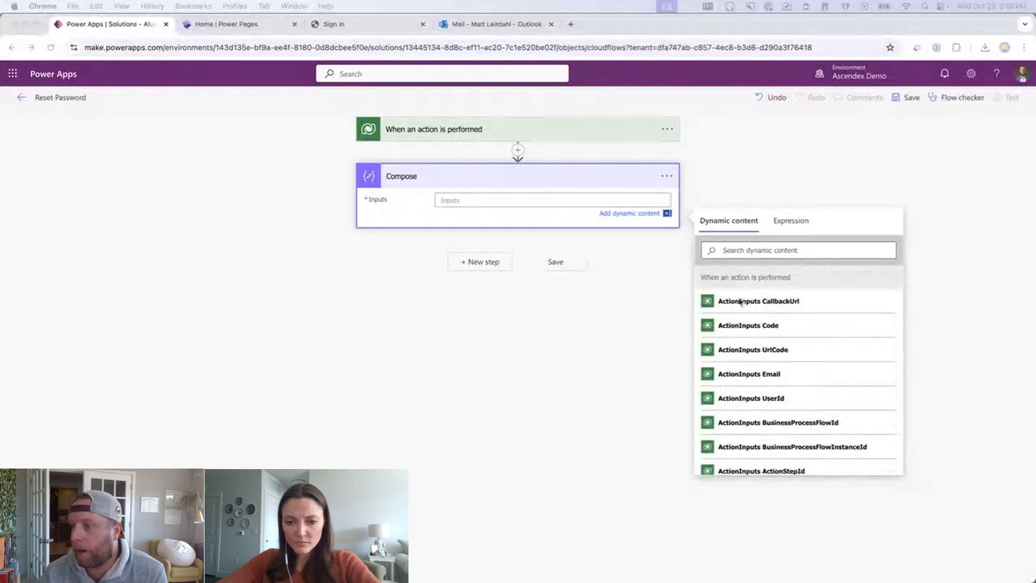
left_click(733, 303)
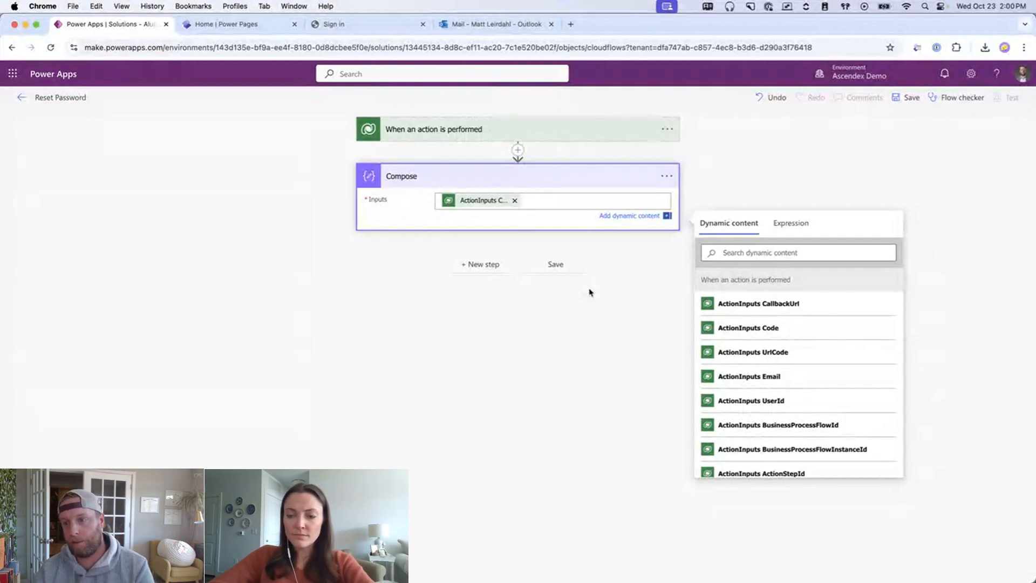
left_click(578, 311)
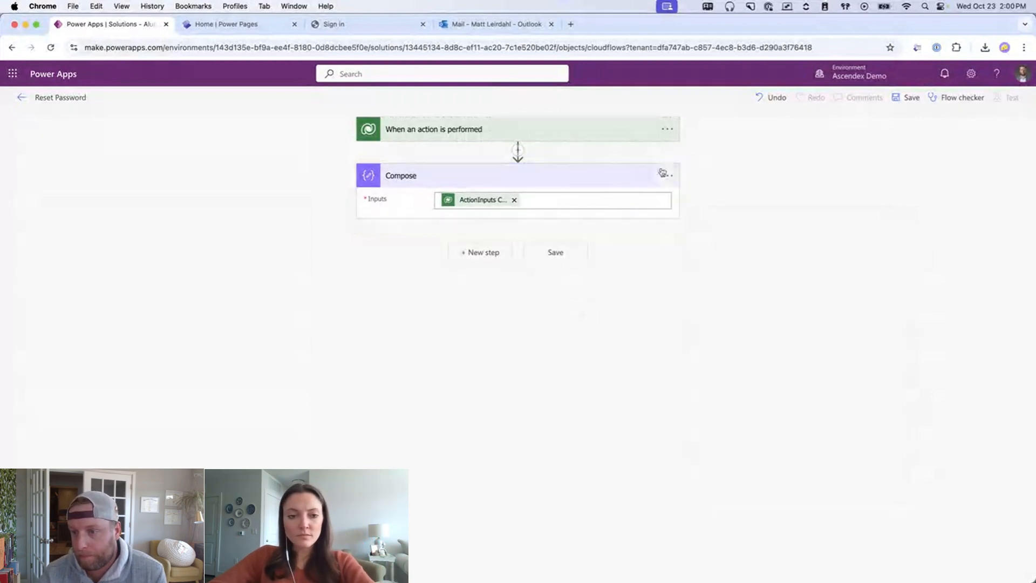
- Add a Dataverse Get a row by ID step on Contacts using ActionInputs UserId as Row ID
left_click(486, 254)
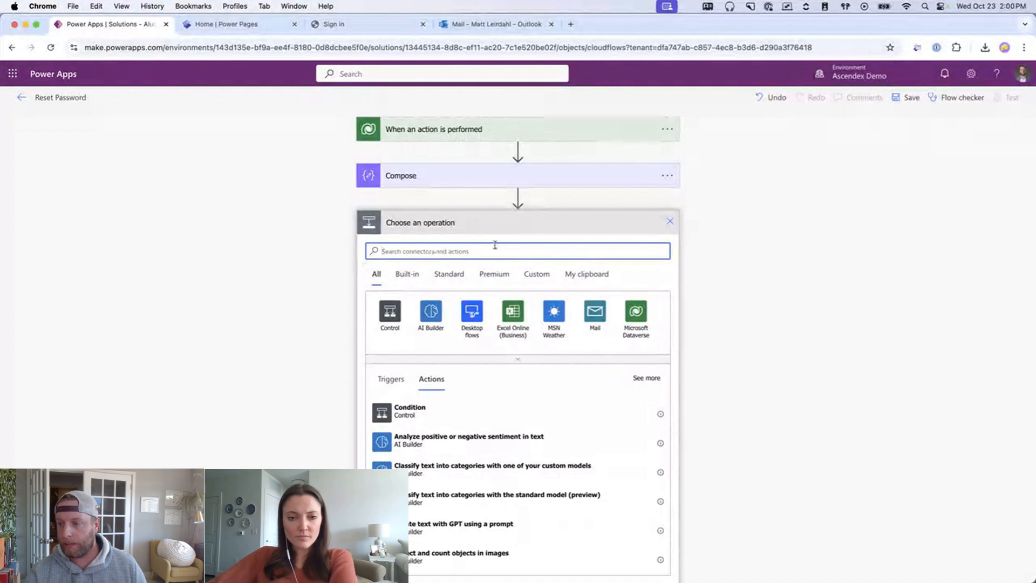
left_click(634, 313)
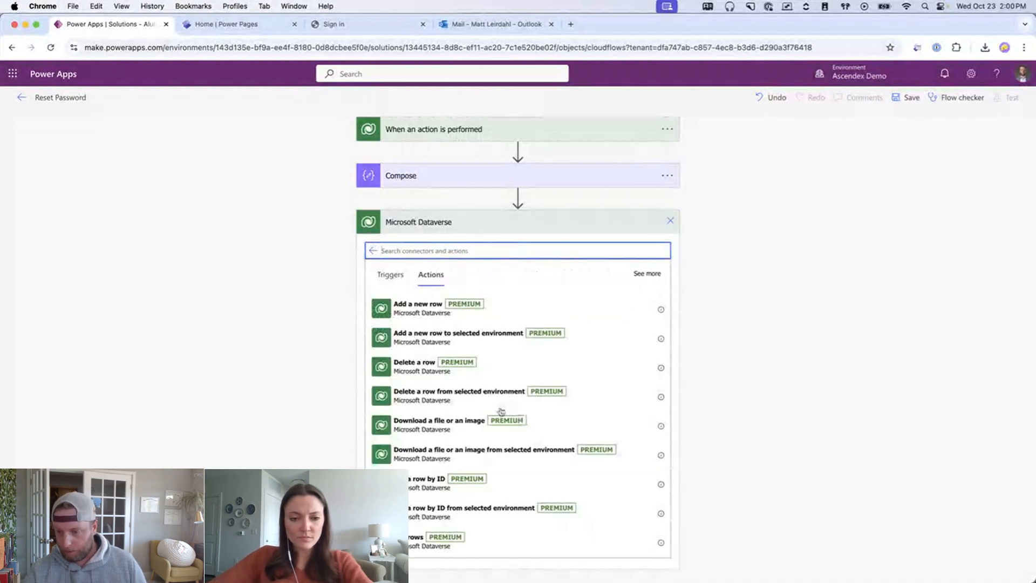
left_click(441, 483)
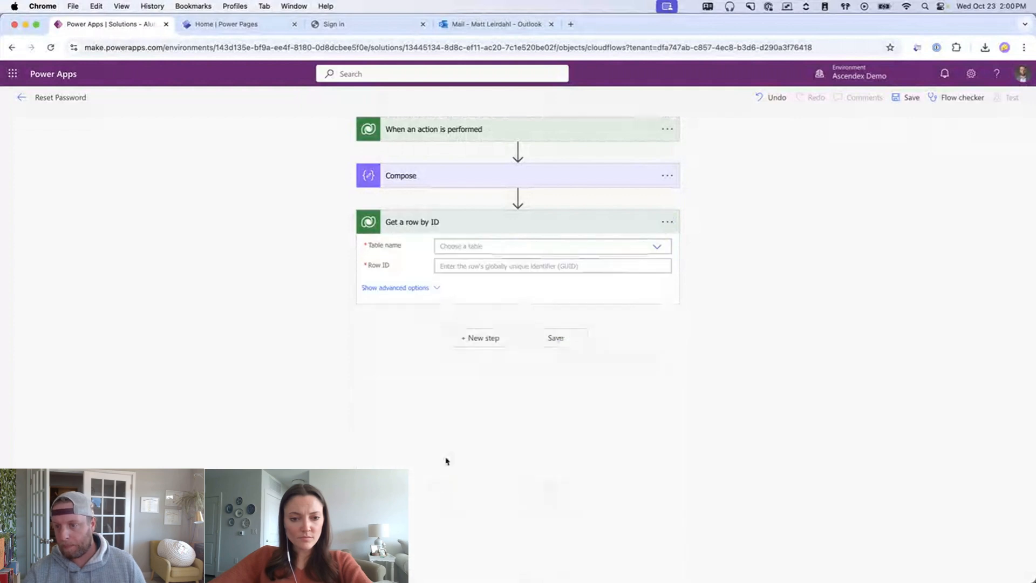
left_click(472, 246)
type("contact")
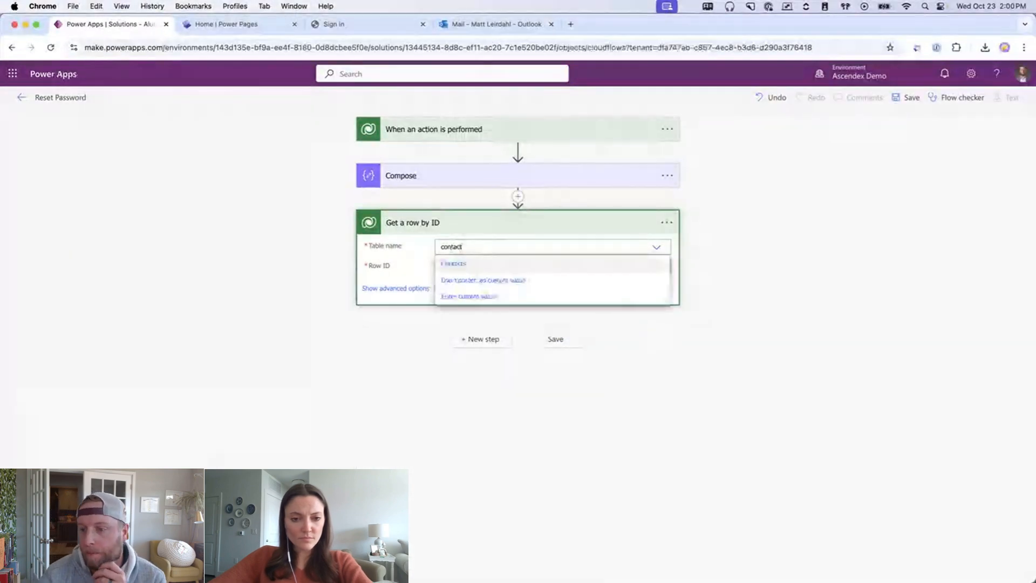
left_click(455, 264)
left_click(470, 268)
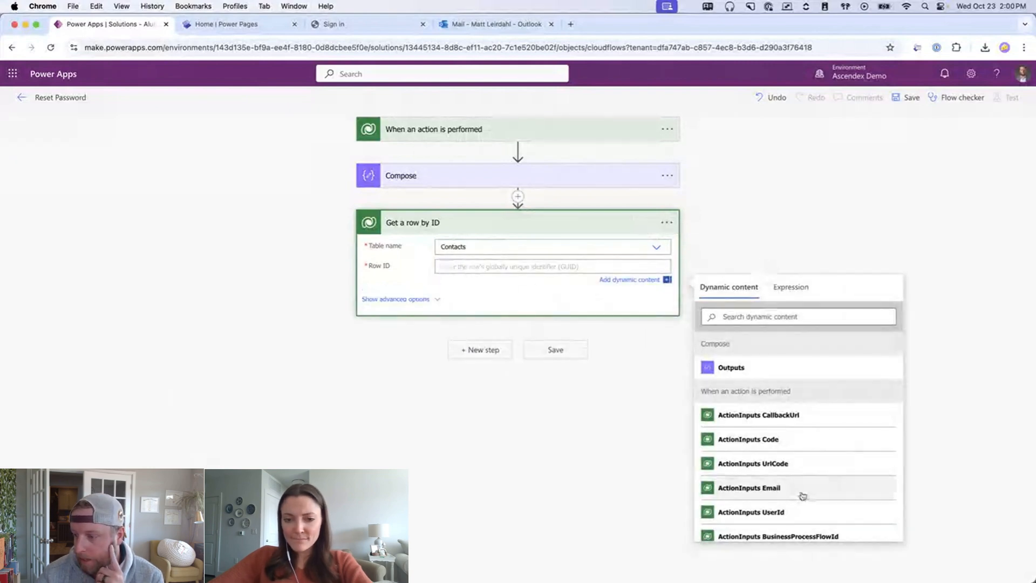
scroll(803, 492, "down", 5)
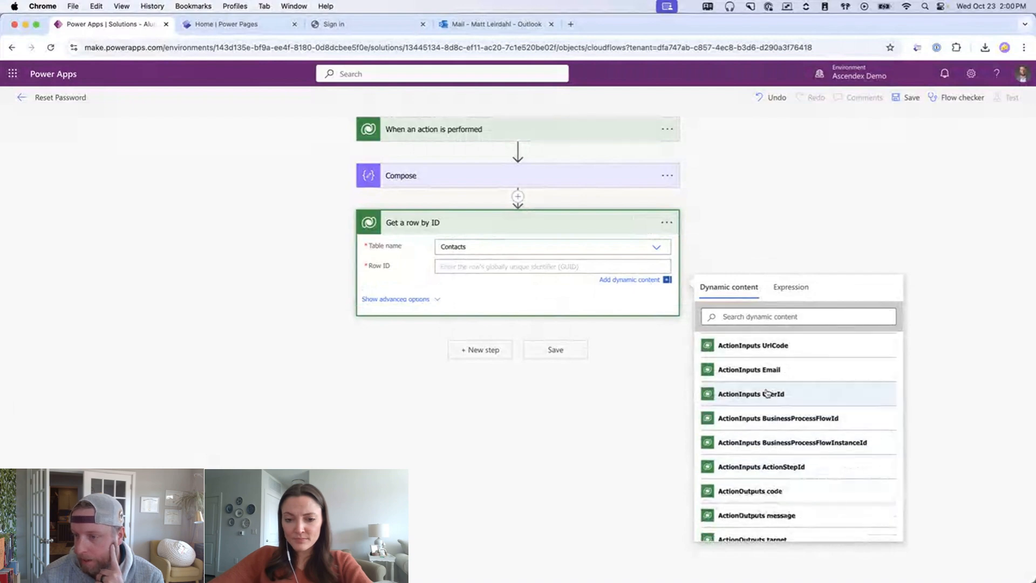
left_click(774, 395)
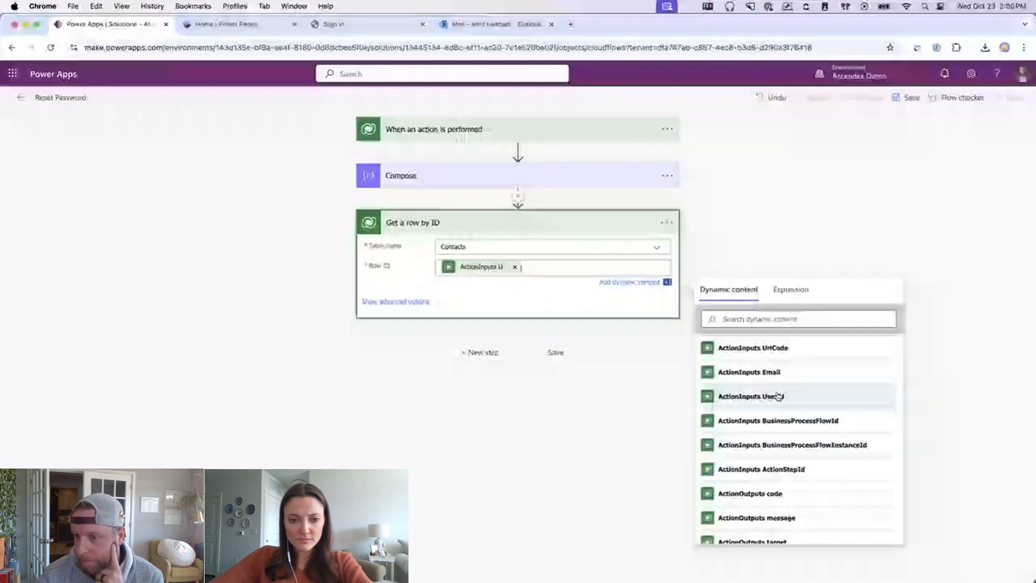
left_click(684, 226)
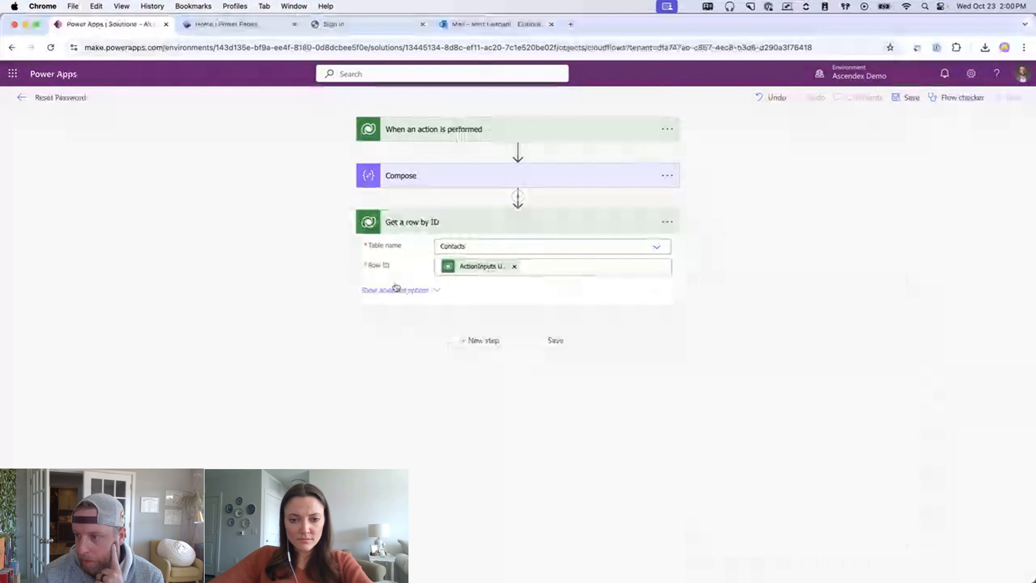
- Rename the step to 'Get Contact Details' and begin a new step searching 'send email'
left_click(667, 222)
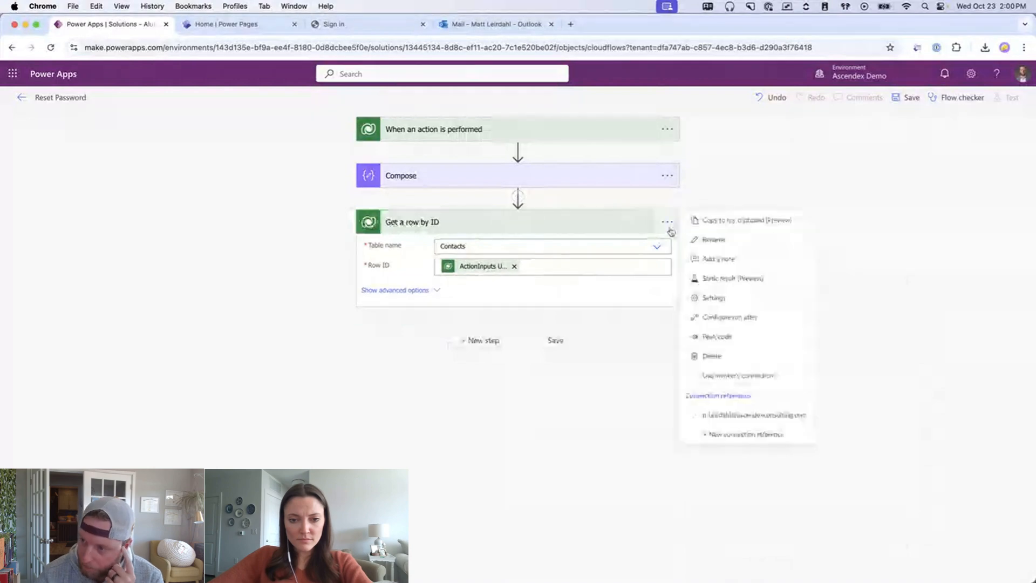
left_click(725, 243)
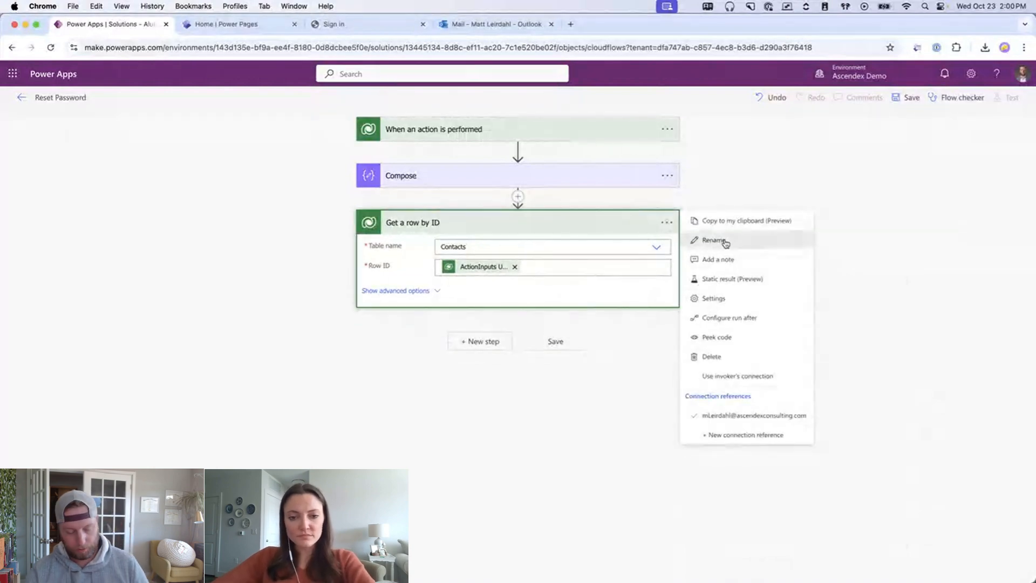
type("Get Co")
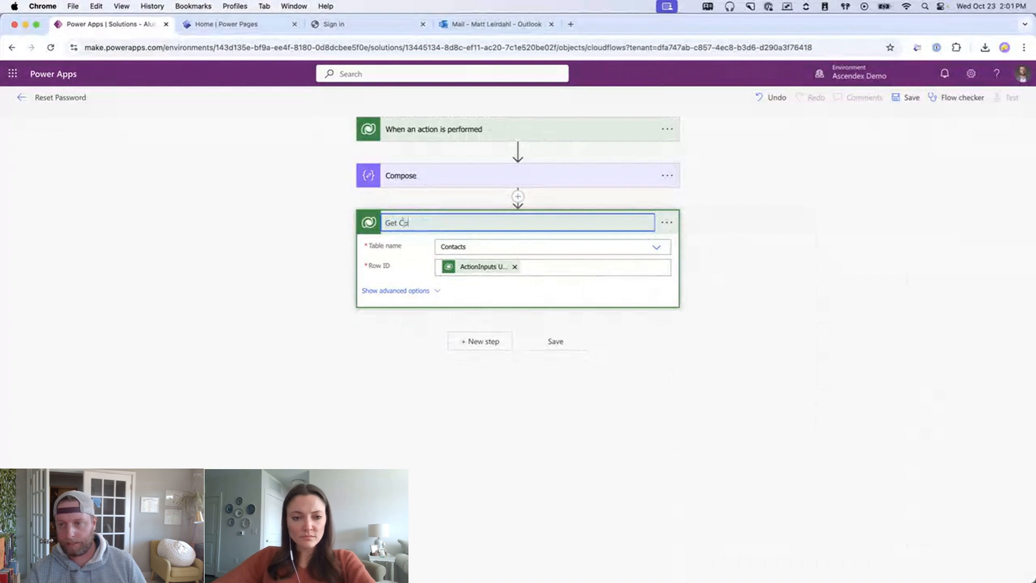
type("ntact Details")
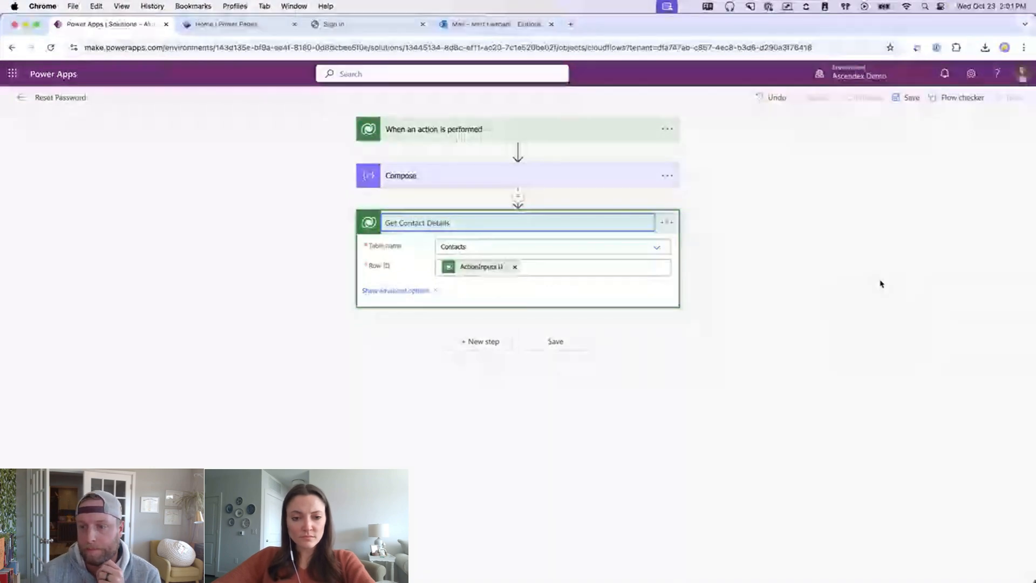
left_click(867, 340)
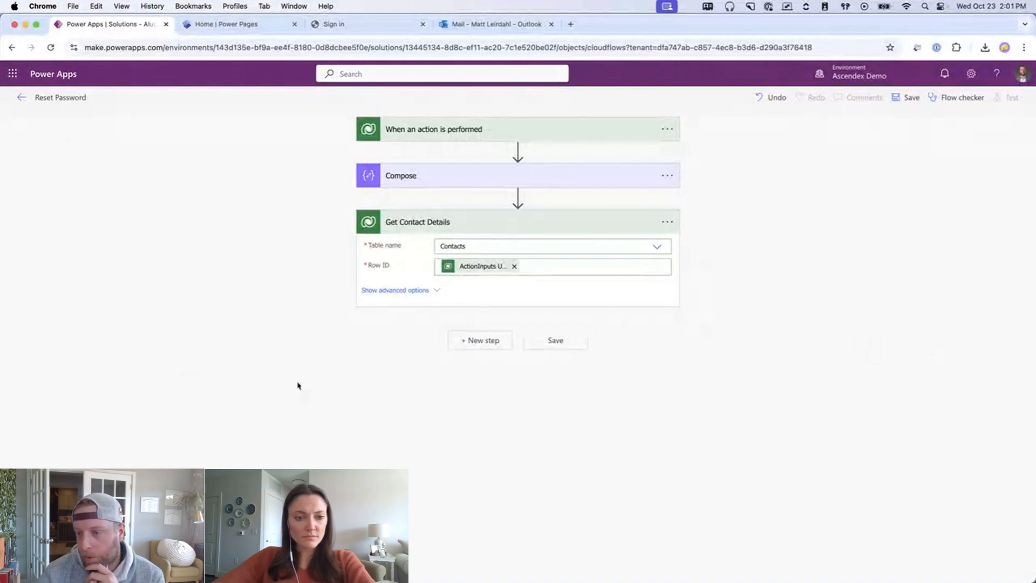
left_click(481, 342)
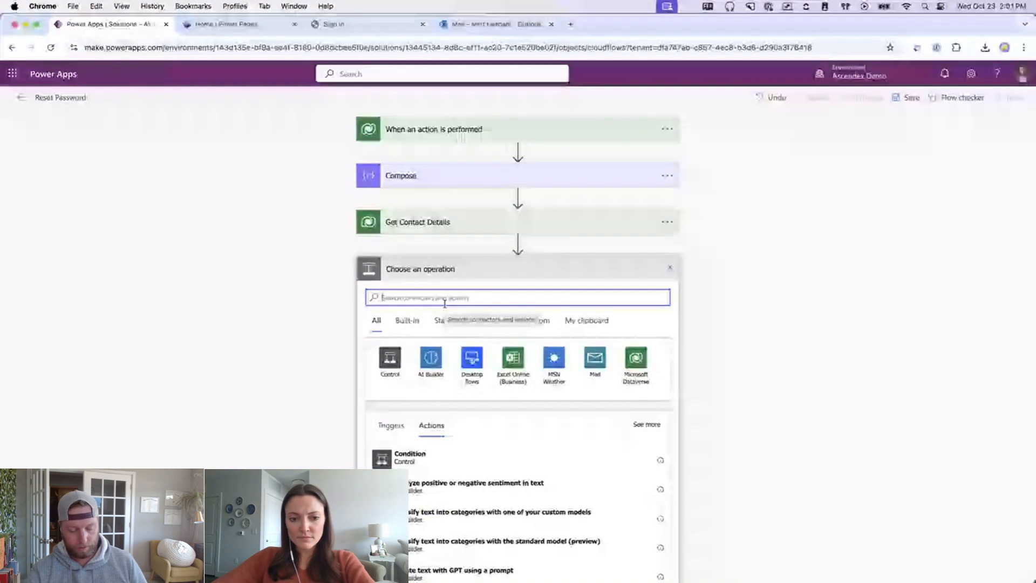
type("send email")
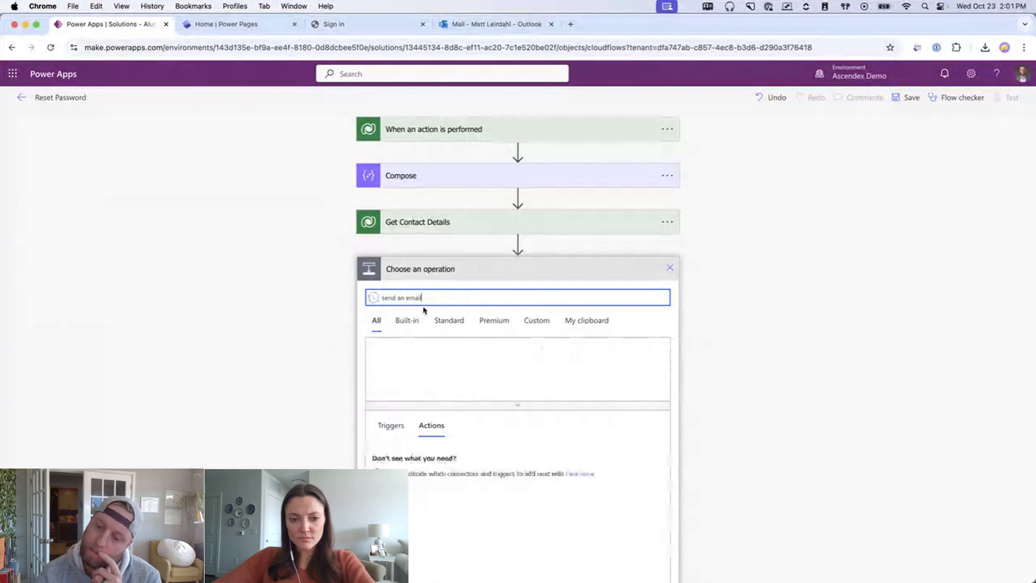
- Add the Outlook Send an email (V2) action and show its advanced options
scroll(315, 303, "down", 1)
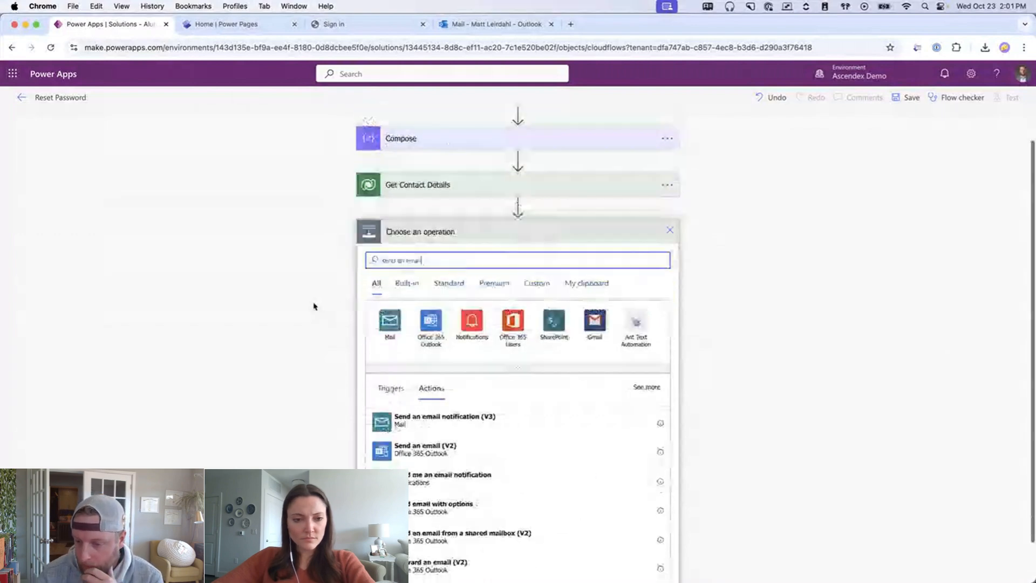
left_click(518, 459)
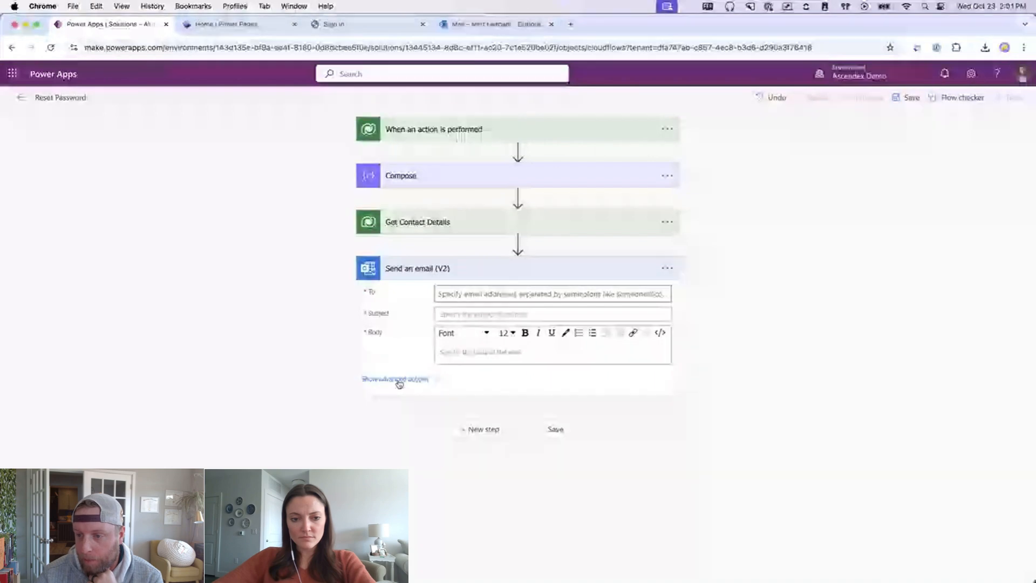
left_click(397, 380)
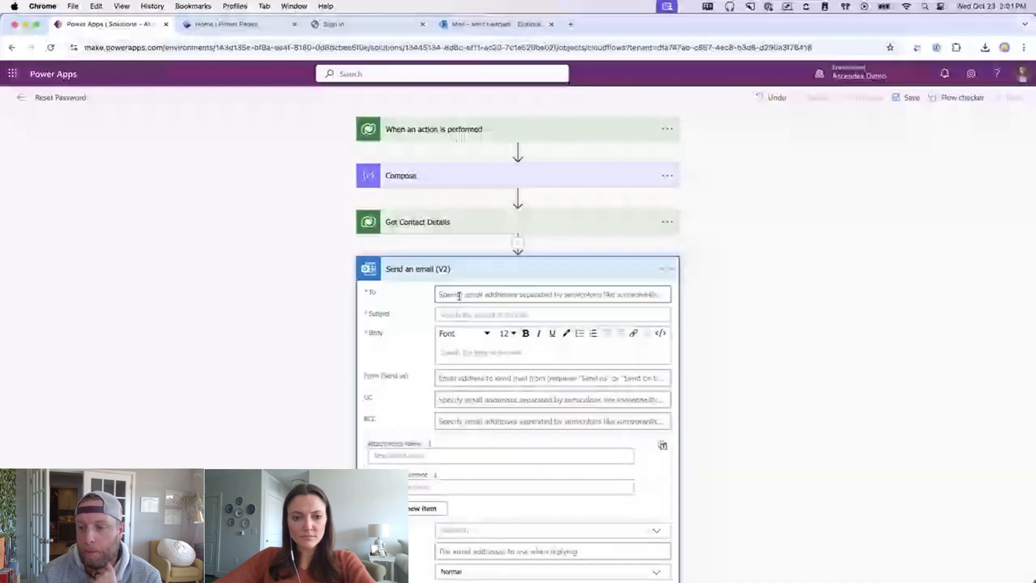
left_click(459, 293)
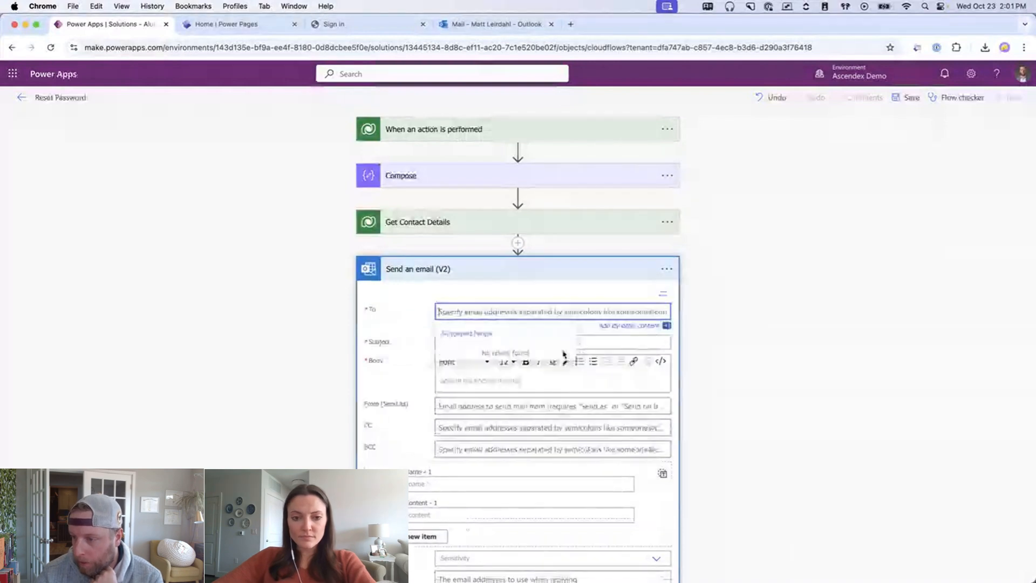
left_click(630, 325)
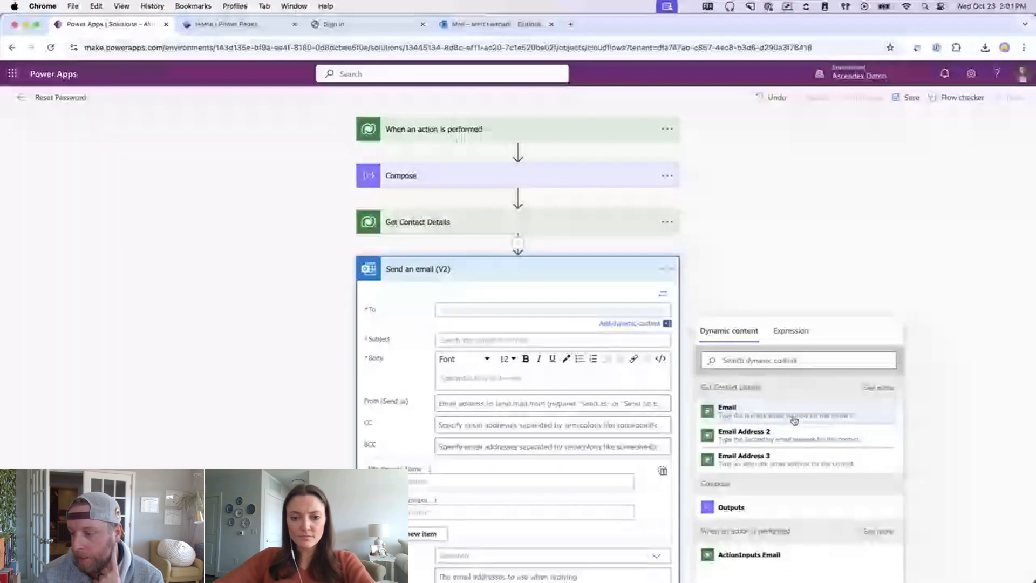
- Address the email to the contact's Email with subject 'Alumni Central - Password Reset'
left_click(744, 416)
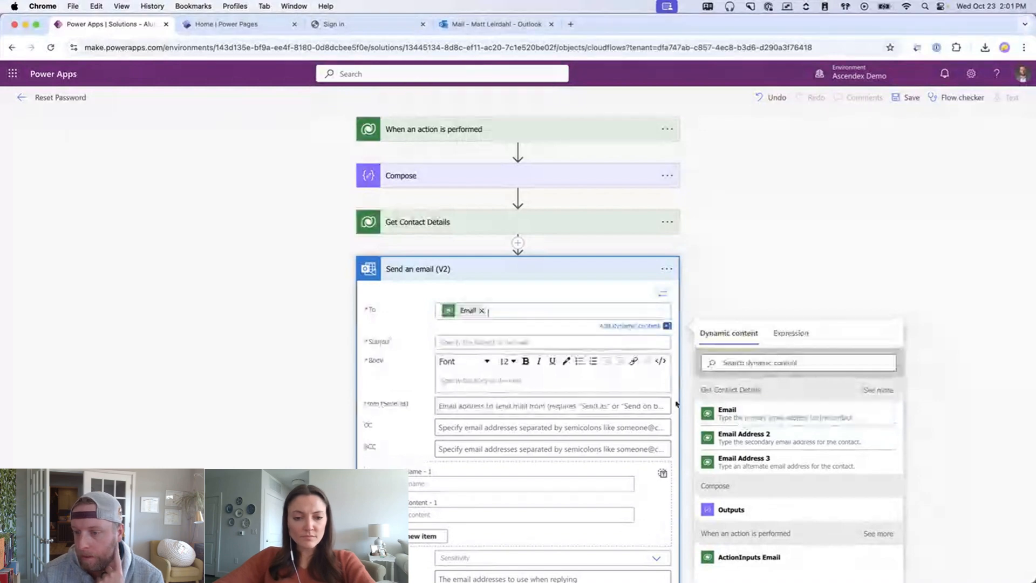
left_click(479, 342)
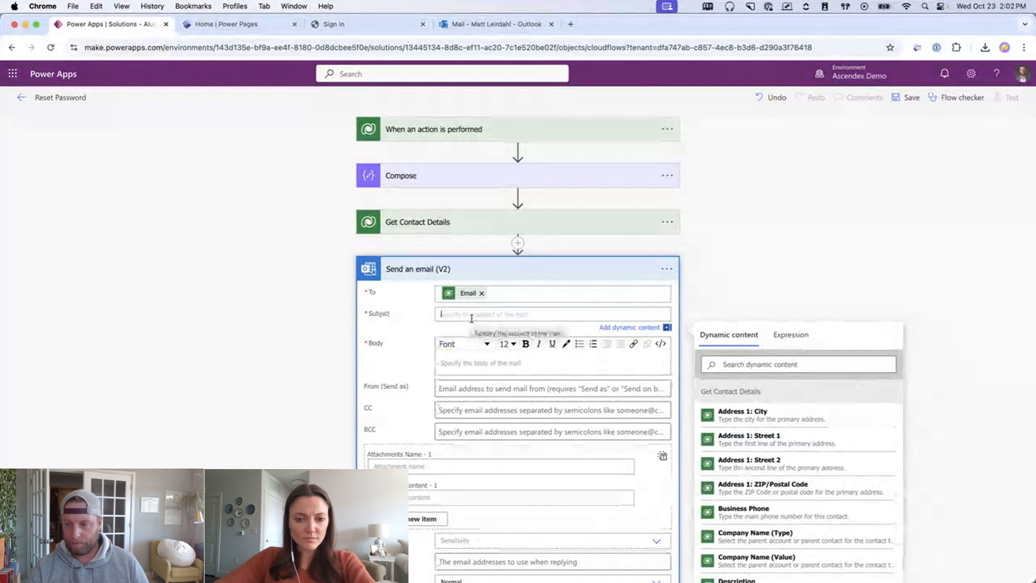
type("Alum")
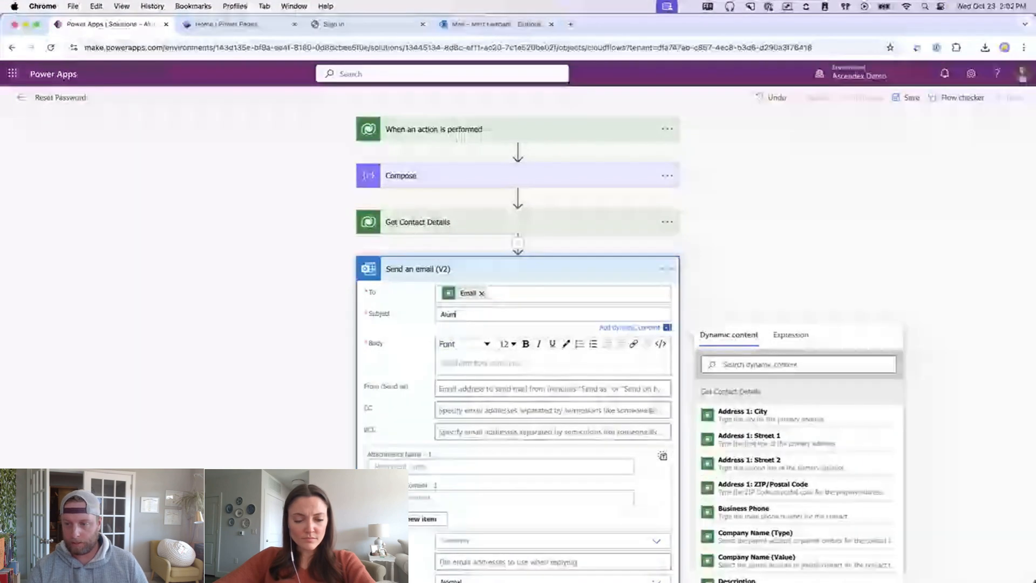
type("ni Central ")
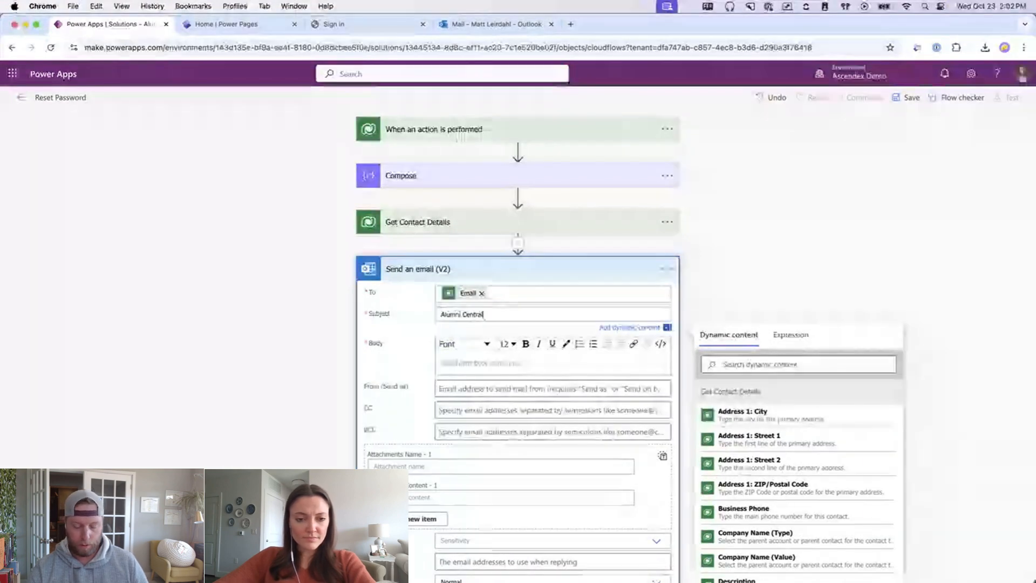
type("- Password Reset")
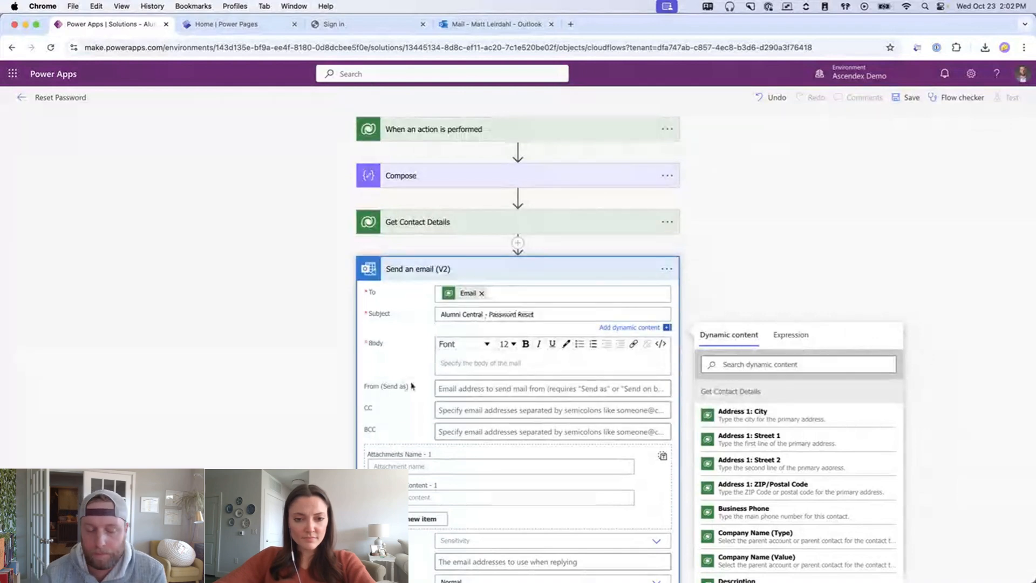
left_click(470, 363)
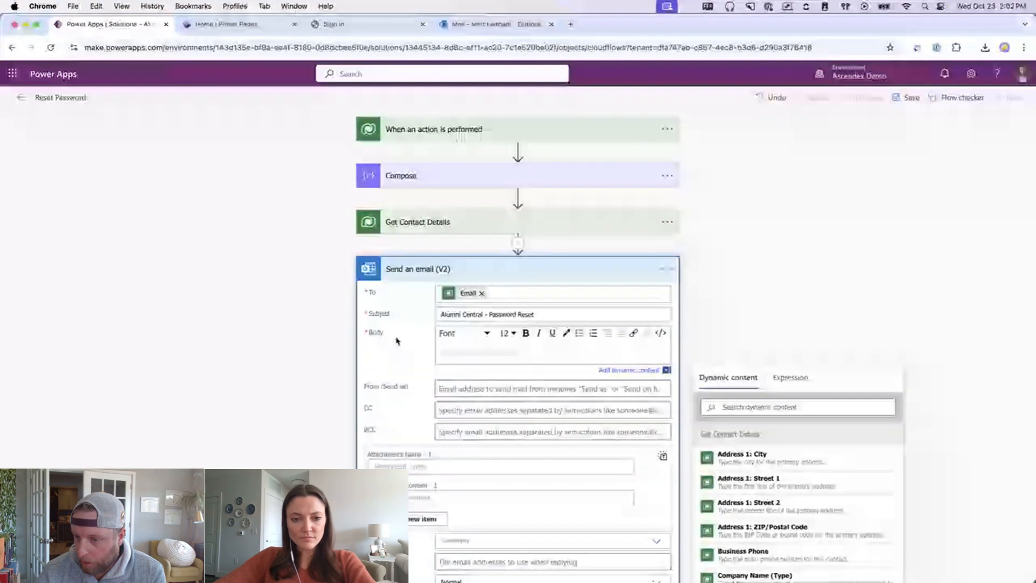
scroll(267, 310, "down", 2)
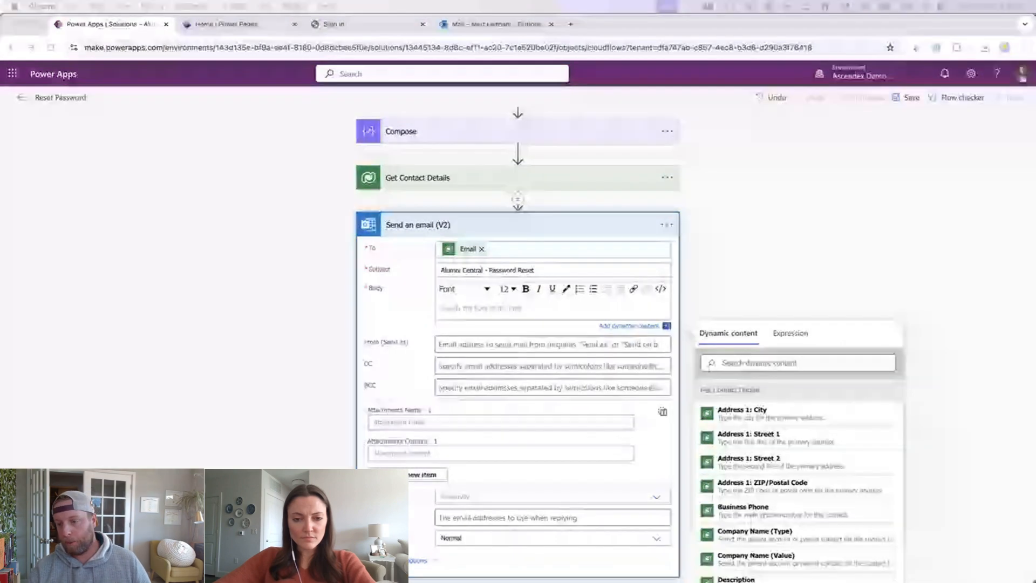
- Replace the email body with the prepared HTML reset message in code view
left_click(465, 308)
key("super+v")
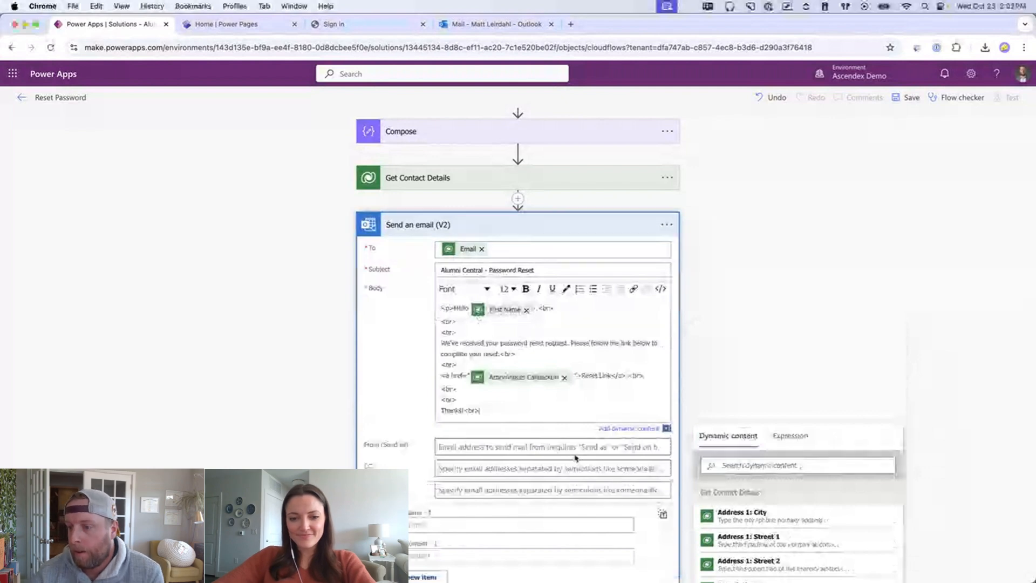
left_click(526, 311)
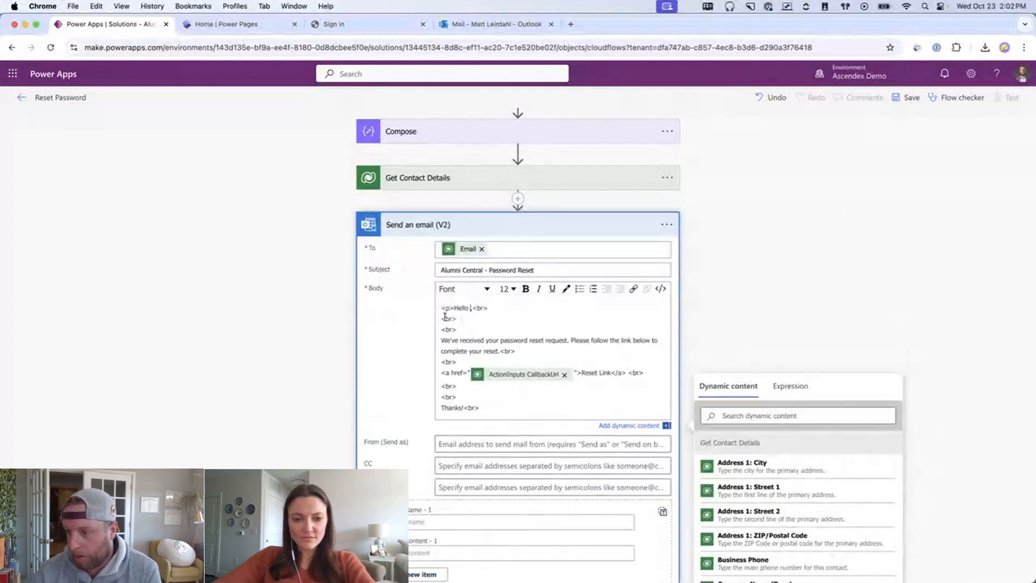
left_click_drag(487, 407, 389, 245)
key("super+c")
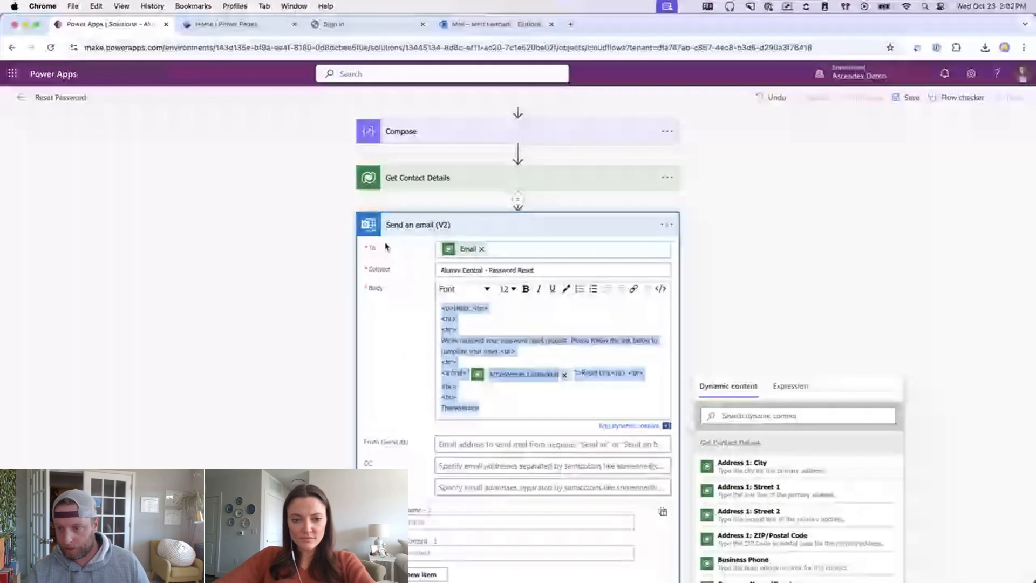
key("BackSpace")
left_click(660, 289)
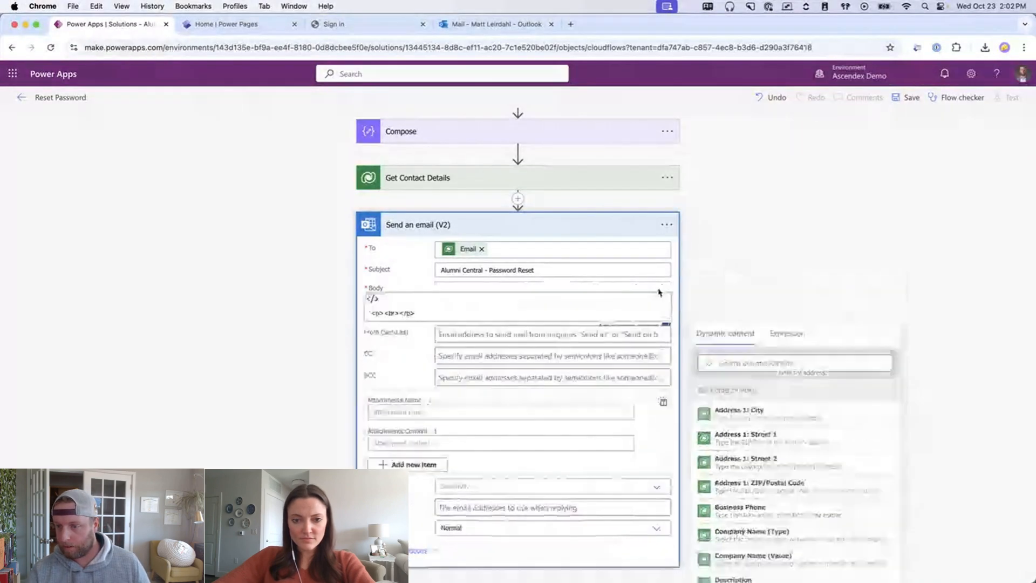
left_click_drag(417, 313, 326, 311)
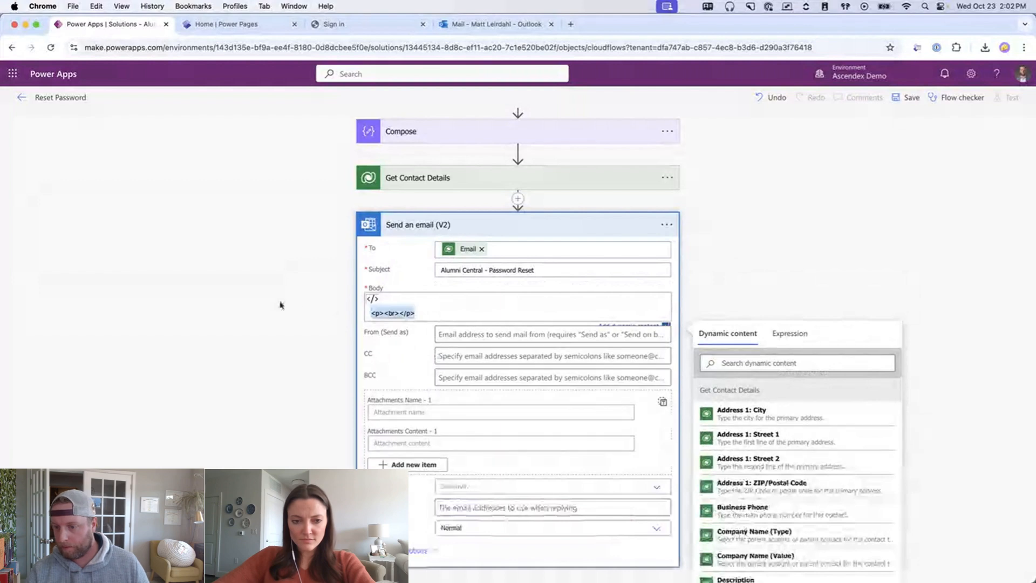
key("super+v")
- Insert the contact's First Name after 'Hello' in the body
left_click(398, 313)
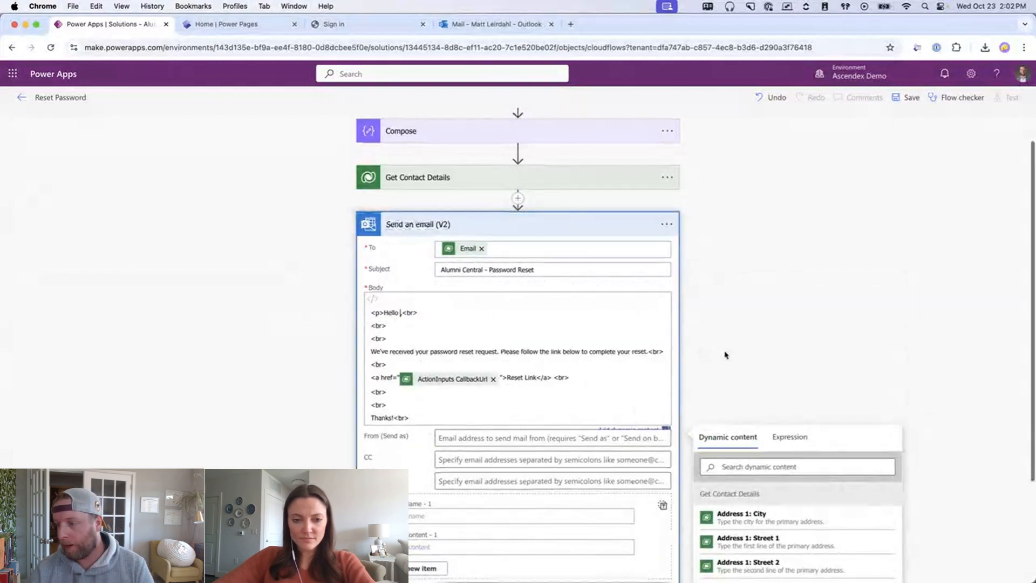
scroll(725, 355, "down", 1)
left_click(749, 444)
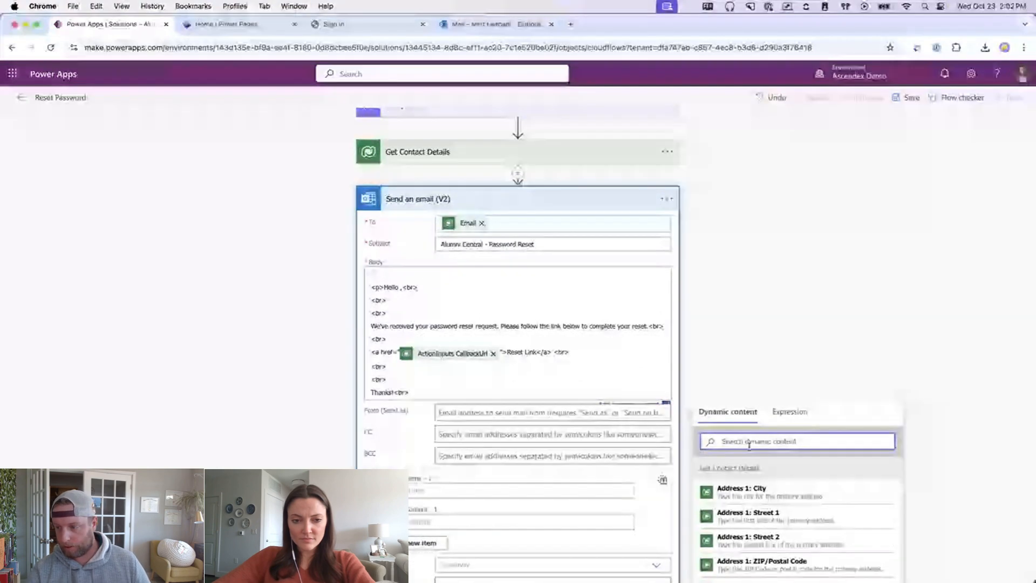
type("fir")
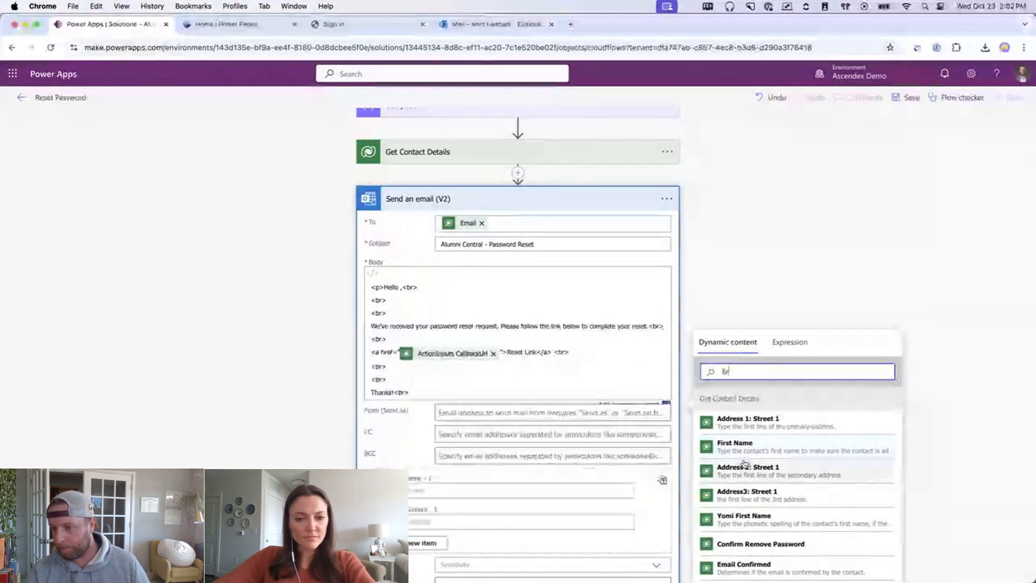
left_click(740, 447)
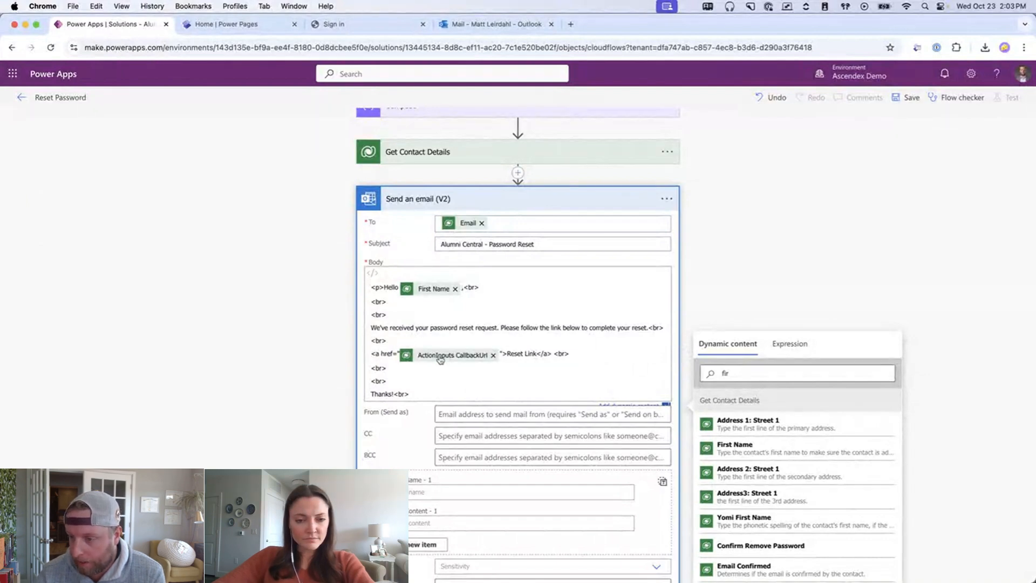
- Set the Reset Link's href to the ActionInputs CallbackUrl dynamic value
left_click(492, 355)
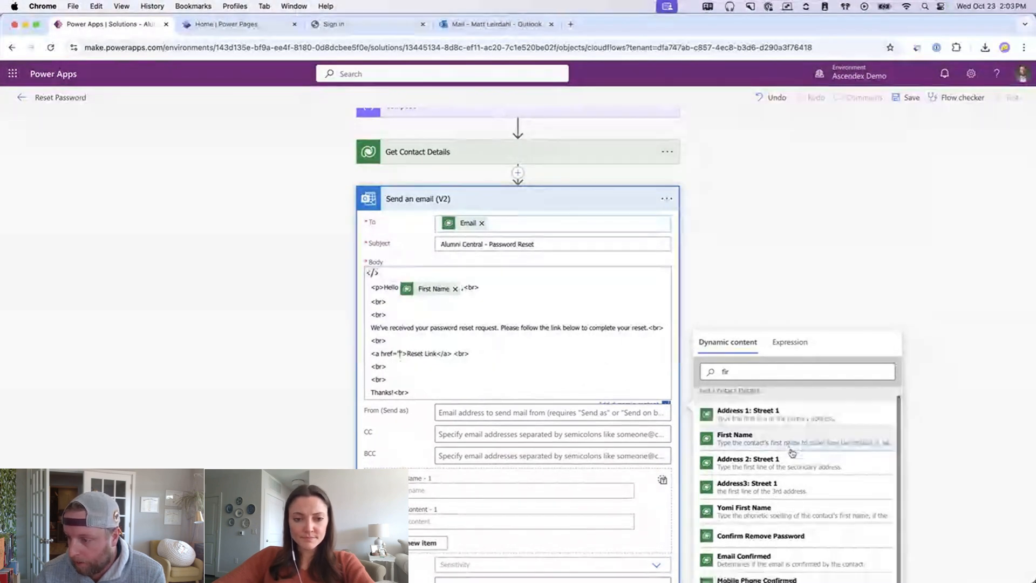
scroll(924, 482, "down", 2)
scroll(924, 482, "down", 2)
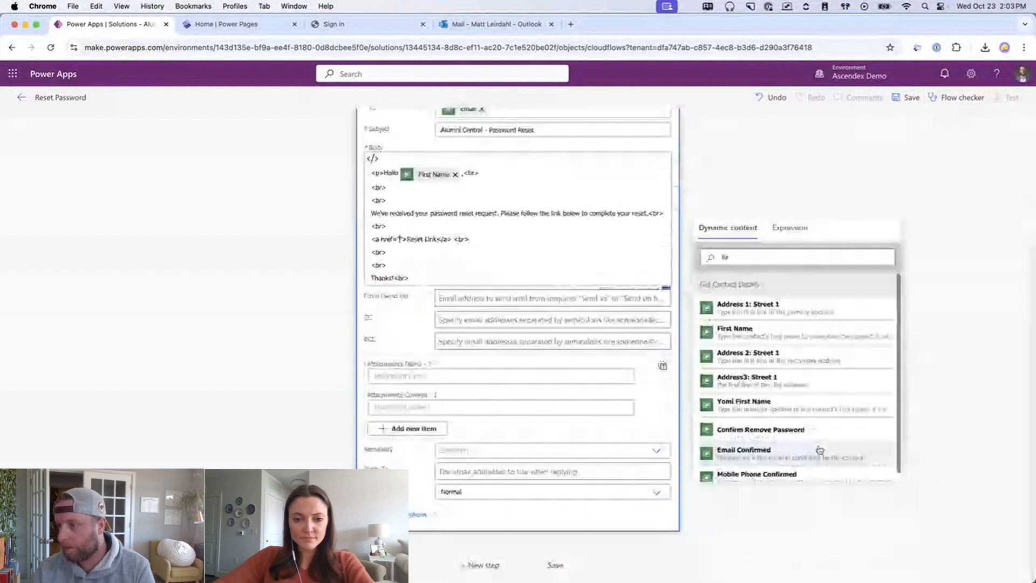
left_click_drag(743, 256, 672, 252)
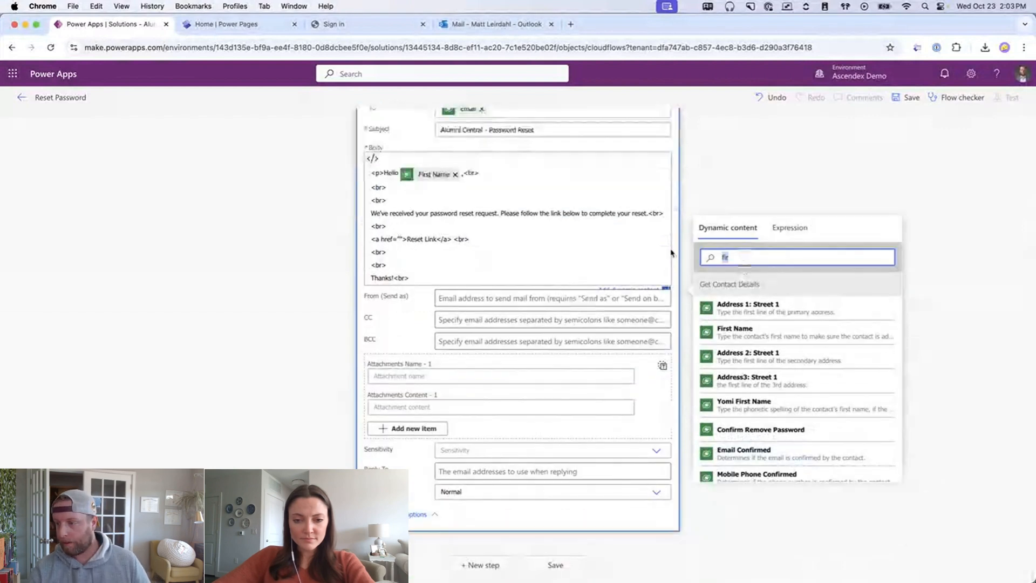
type("call")
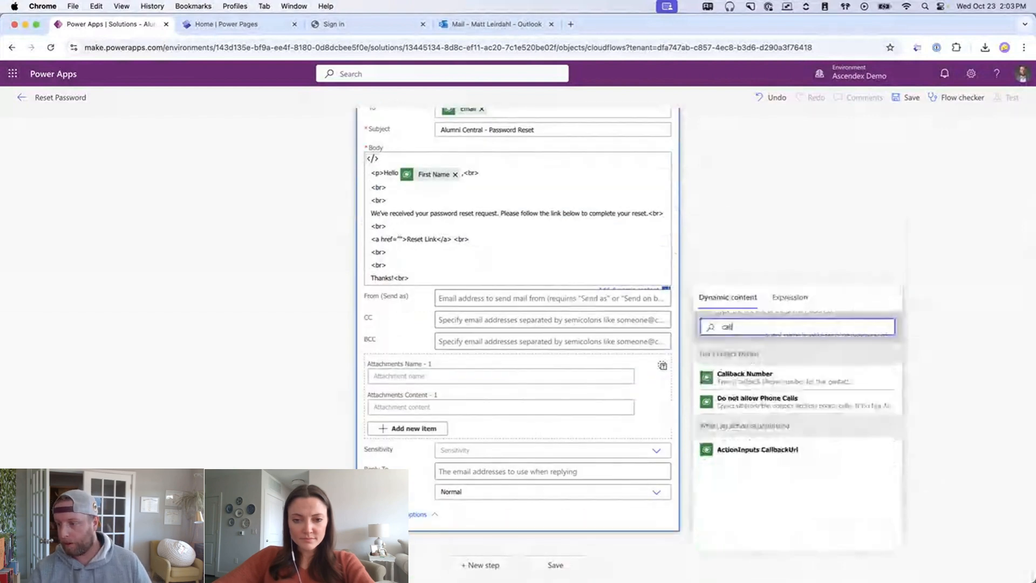
left_click(780, 450)
left_click(762, 204)
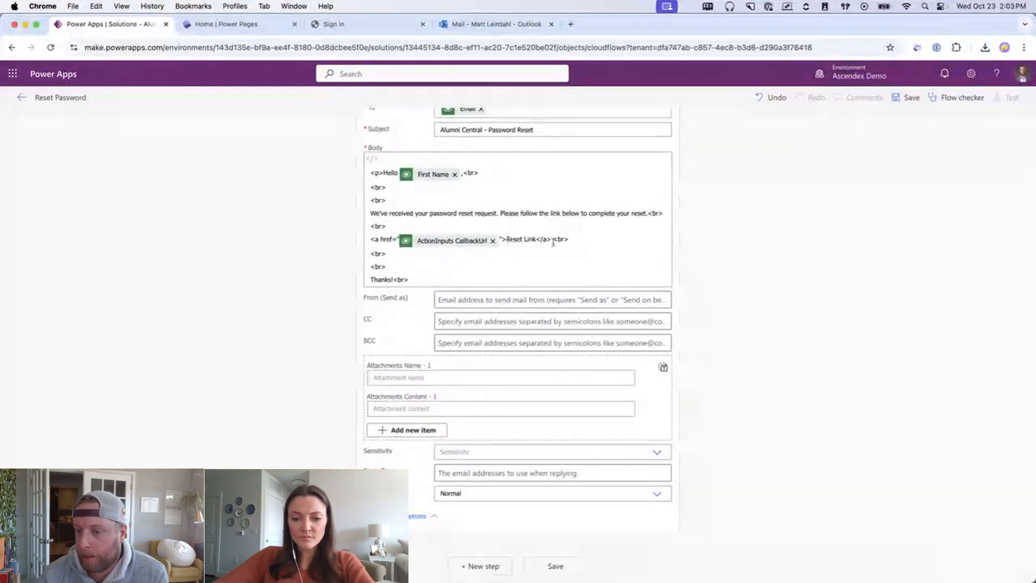
scroll(564, 399, "up", 2)
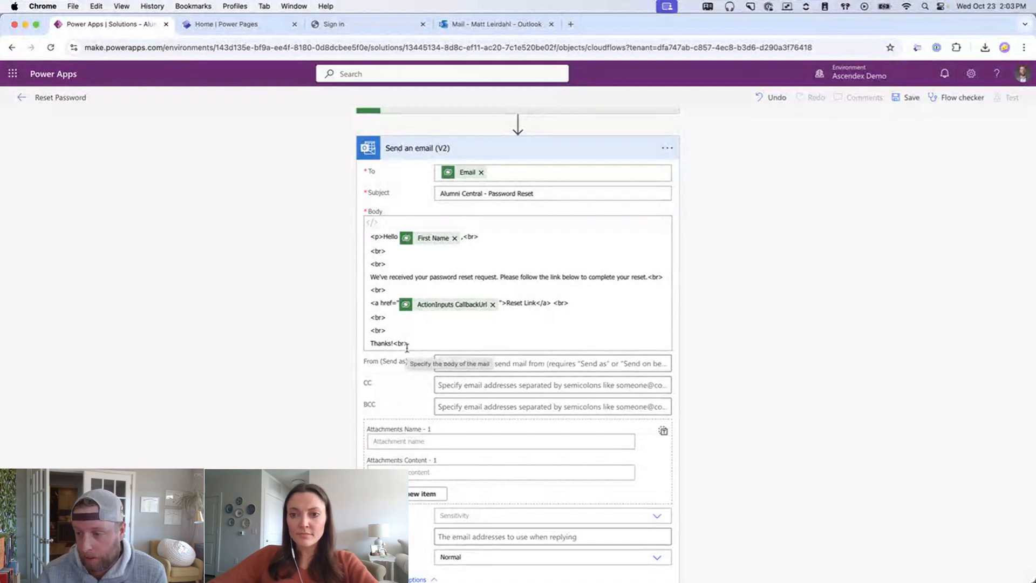
- Set From (Send as) to the Ascendex Consulting mailbox and save the Reset Password flow
left_click(507, 365)
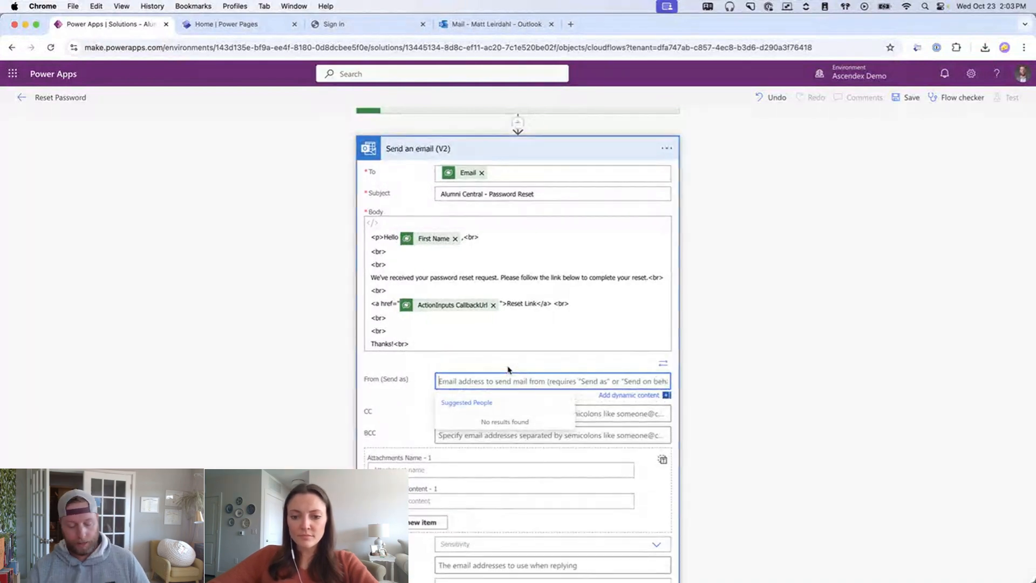
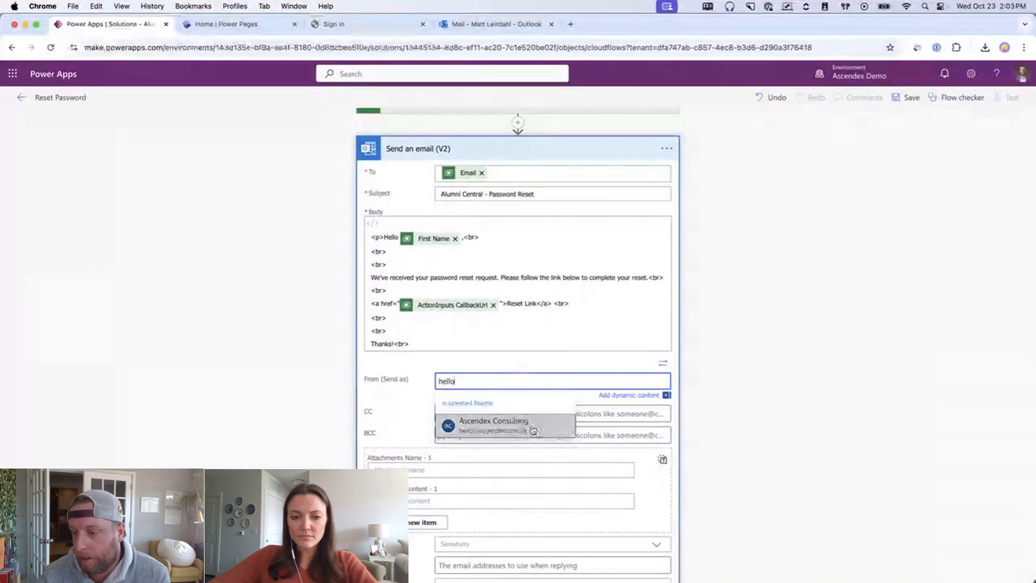
left_click(457, 430)
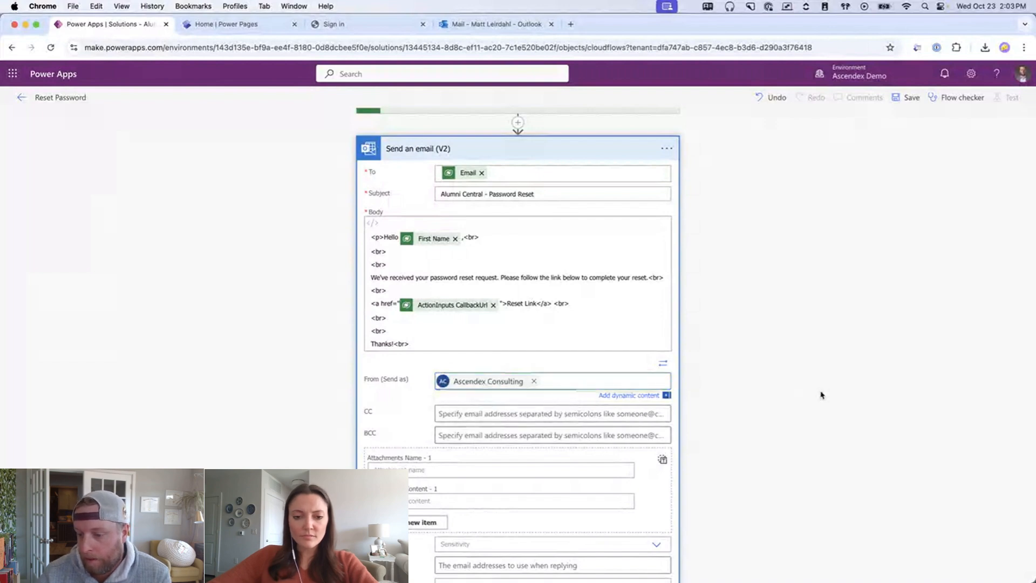
scroll(767, 396, "down", 3)
left_click(560, 565)
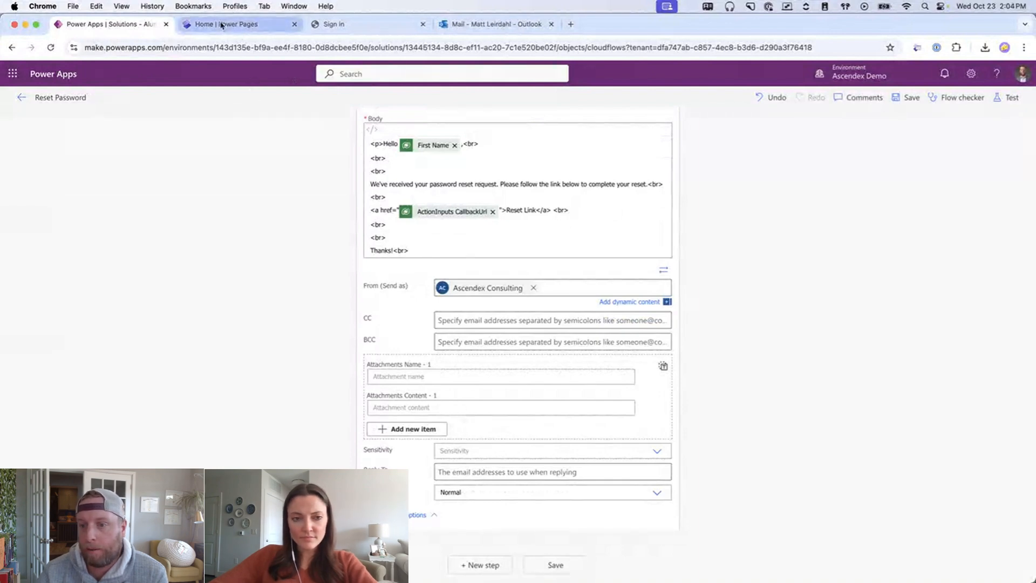
- Submit a forgot-password request for the test account's email on Alumni Central, then view the inbox
left_click(221, 26)
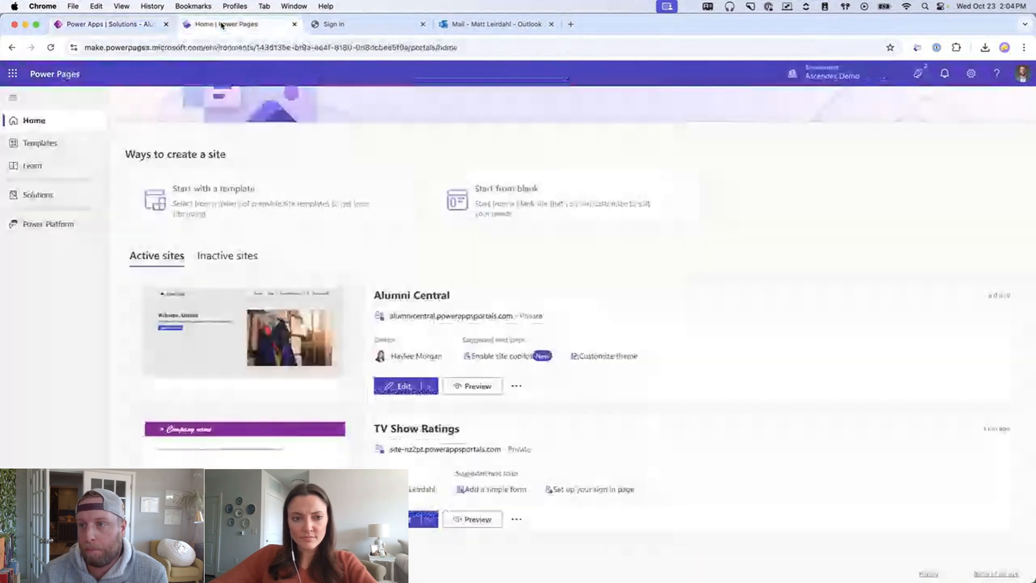
left_click(367, 24)
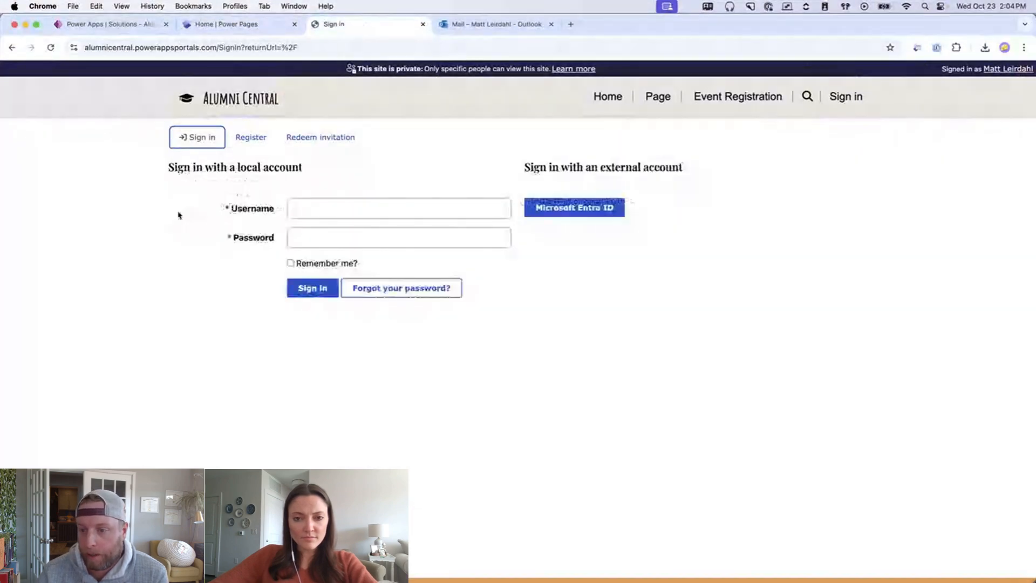
left_click(388, 289)
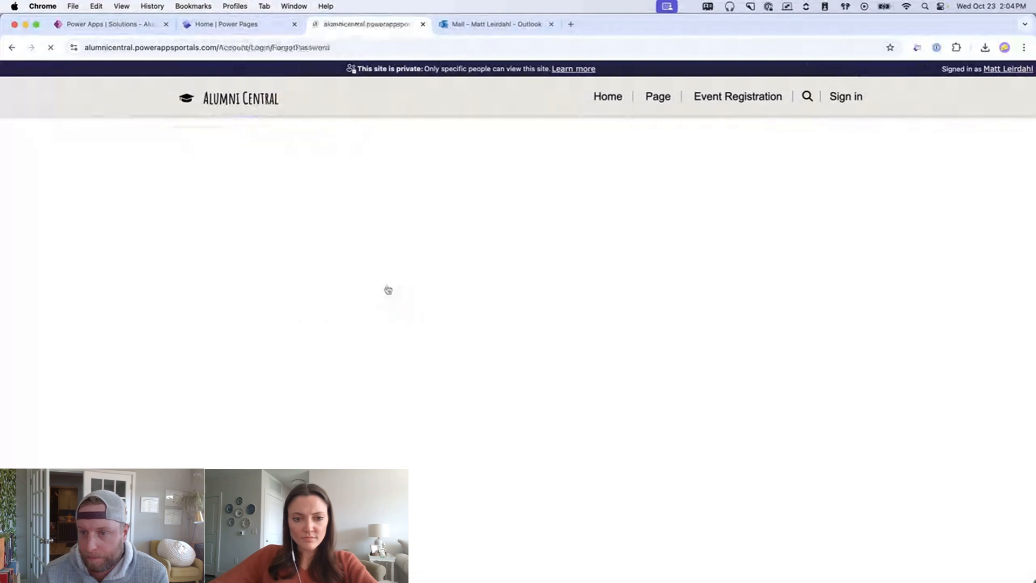
left_click(335, 165)
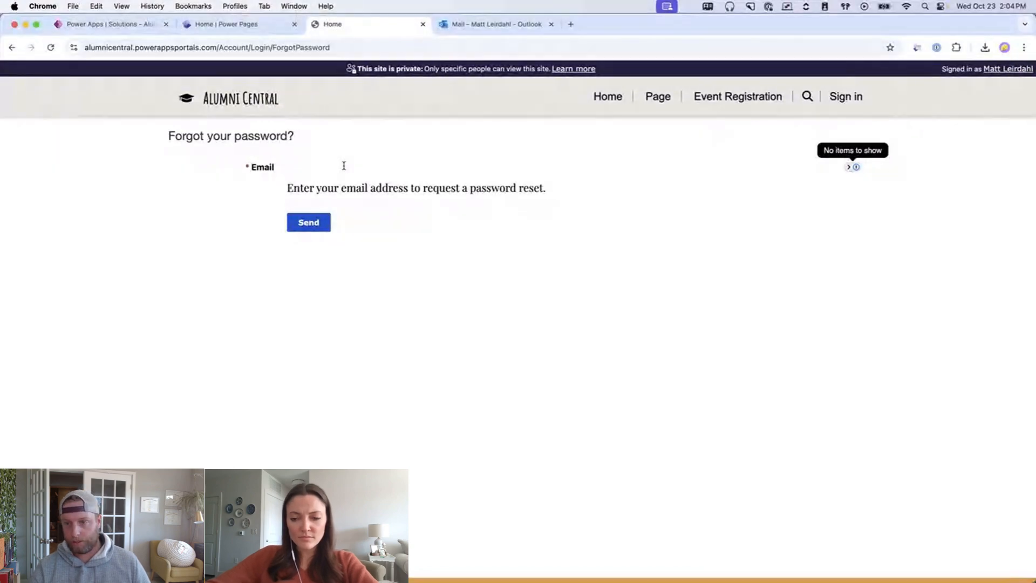
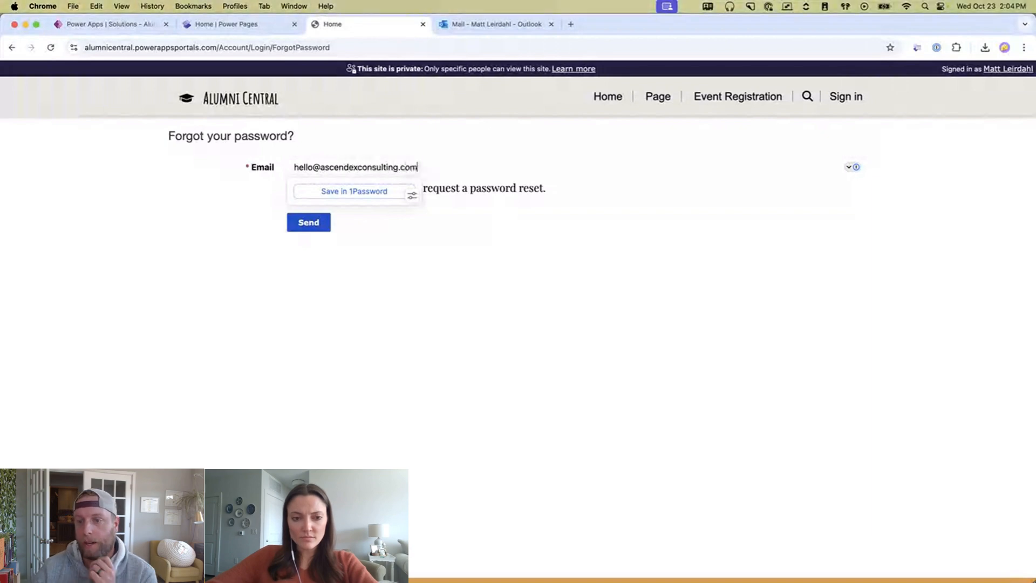
left_click(309, 224)
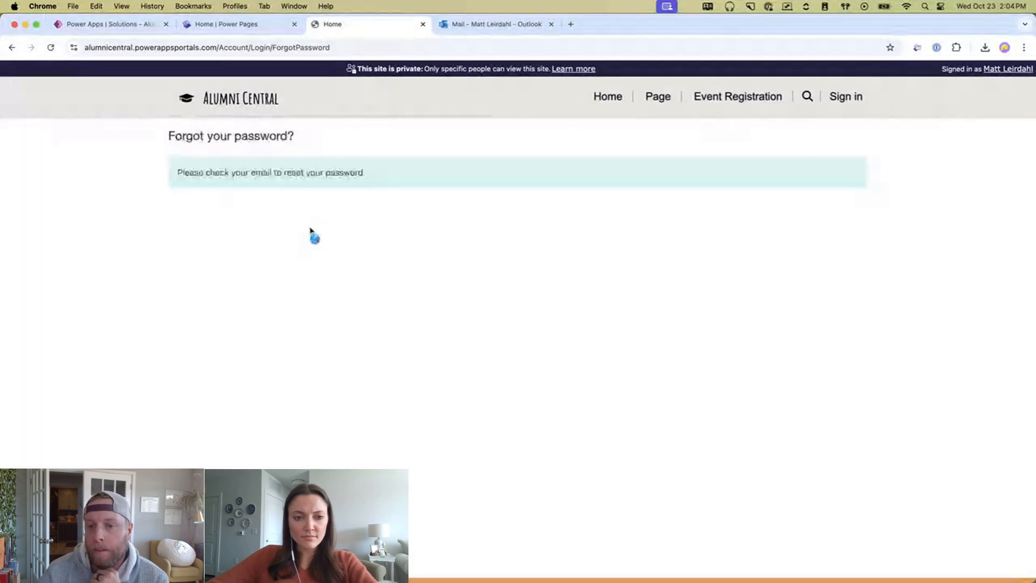
left_click_drag(178, 172, 231, 231)
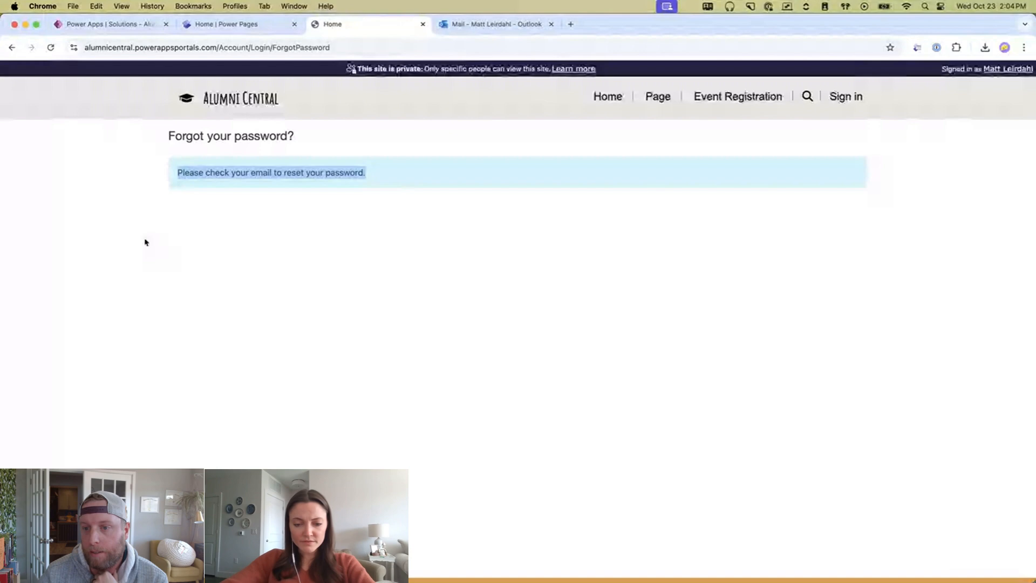
left_click(480, 26)
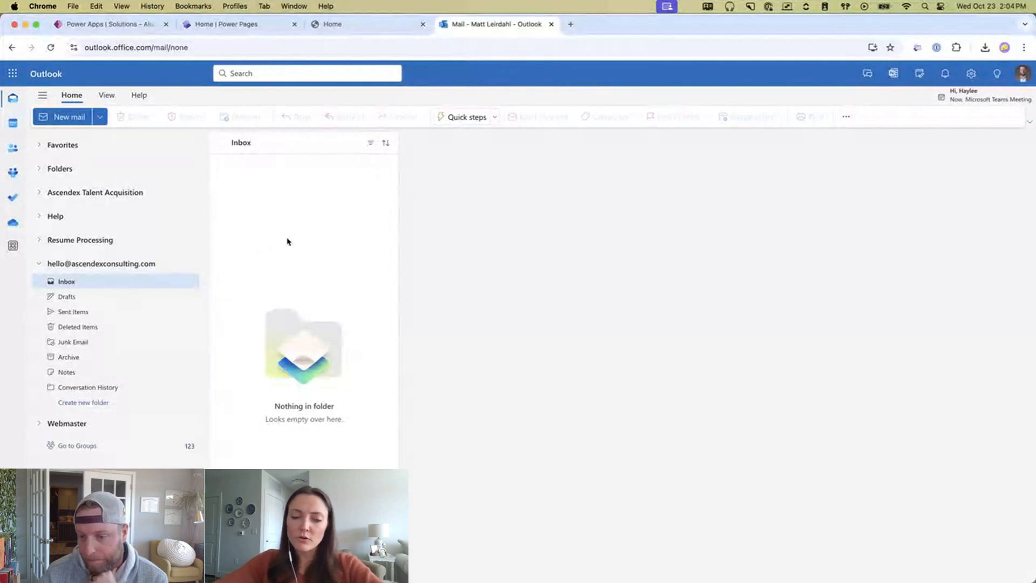
- Open the Alumni Central - Password Reset email, check the contact's personalised greeting, and follow its Reset Link
left_click(273, 185)
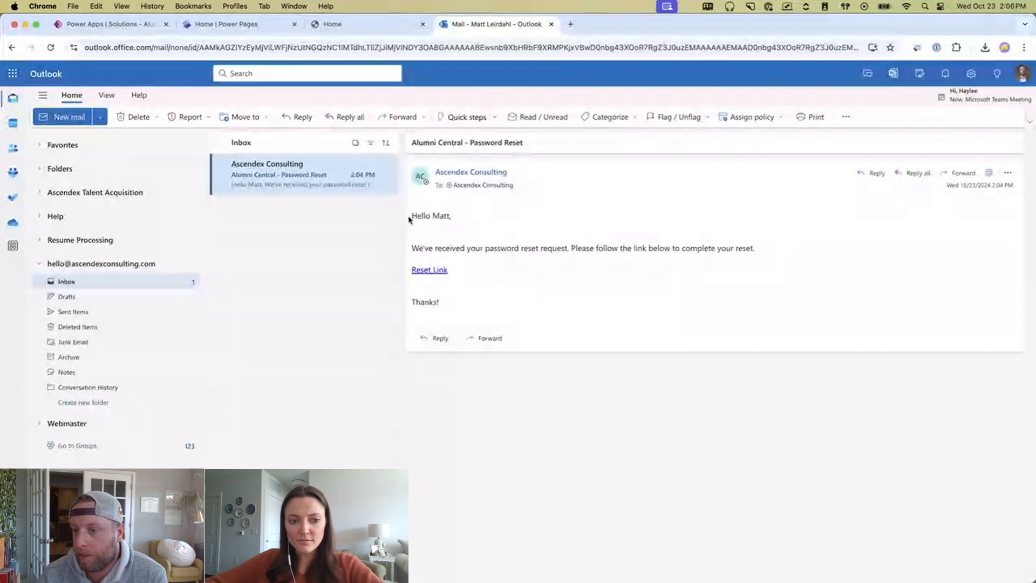
left_click_drag(412, 217, 451, 217)
left_click(440, 219)
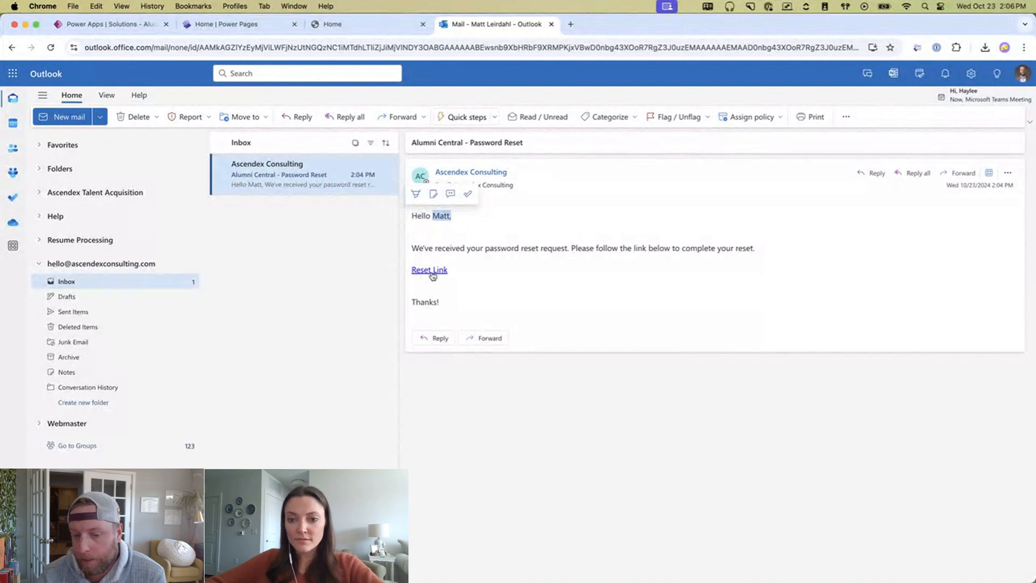
left_click(430, 272)
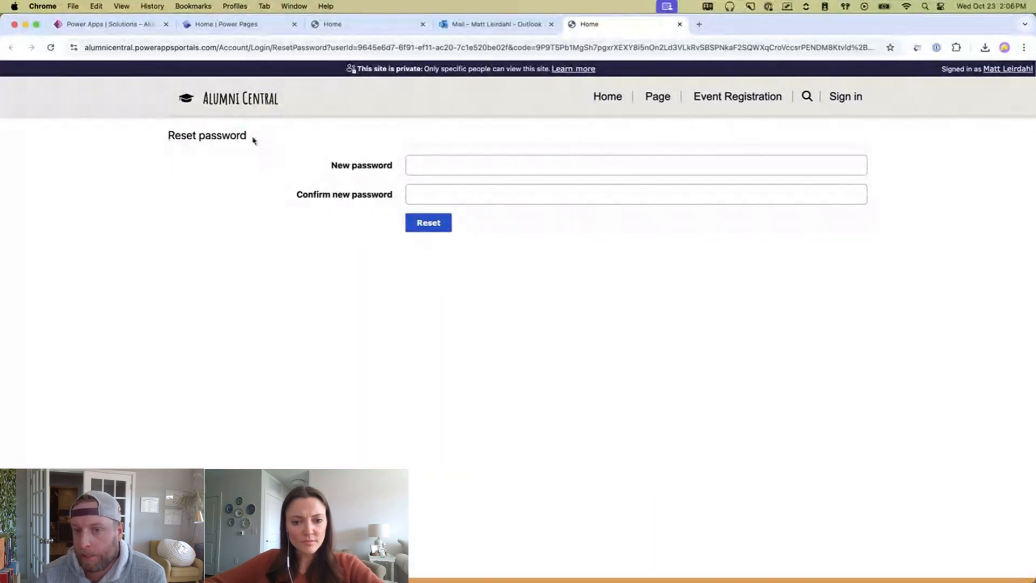
- Confirm the Alumni Central Reset password page loaded with empty New password and Confirm new password fields
triple_click(176, 128)
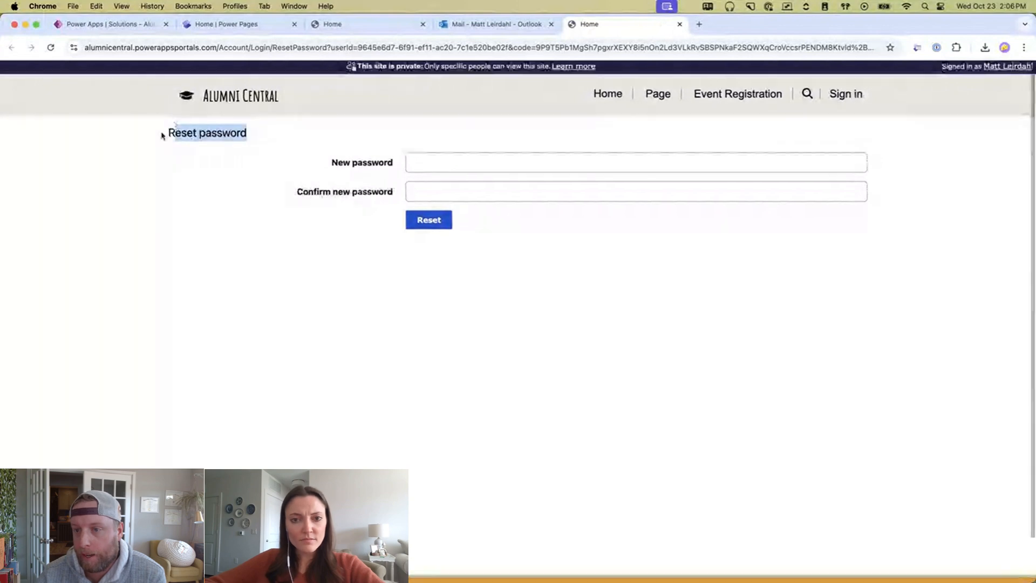